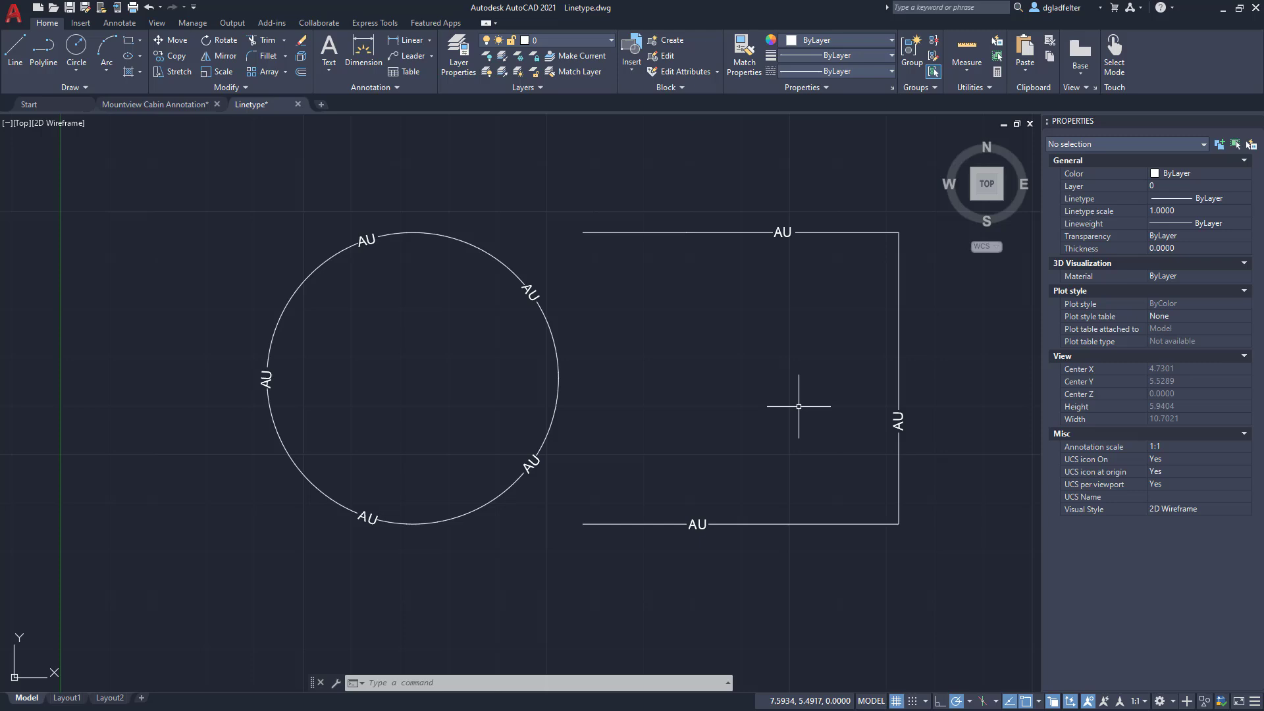
- In a new drawing, draw a 3-unit horizontal line from 0,0 and zoom to fit it
left_click(322, 105)
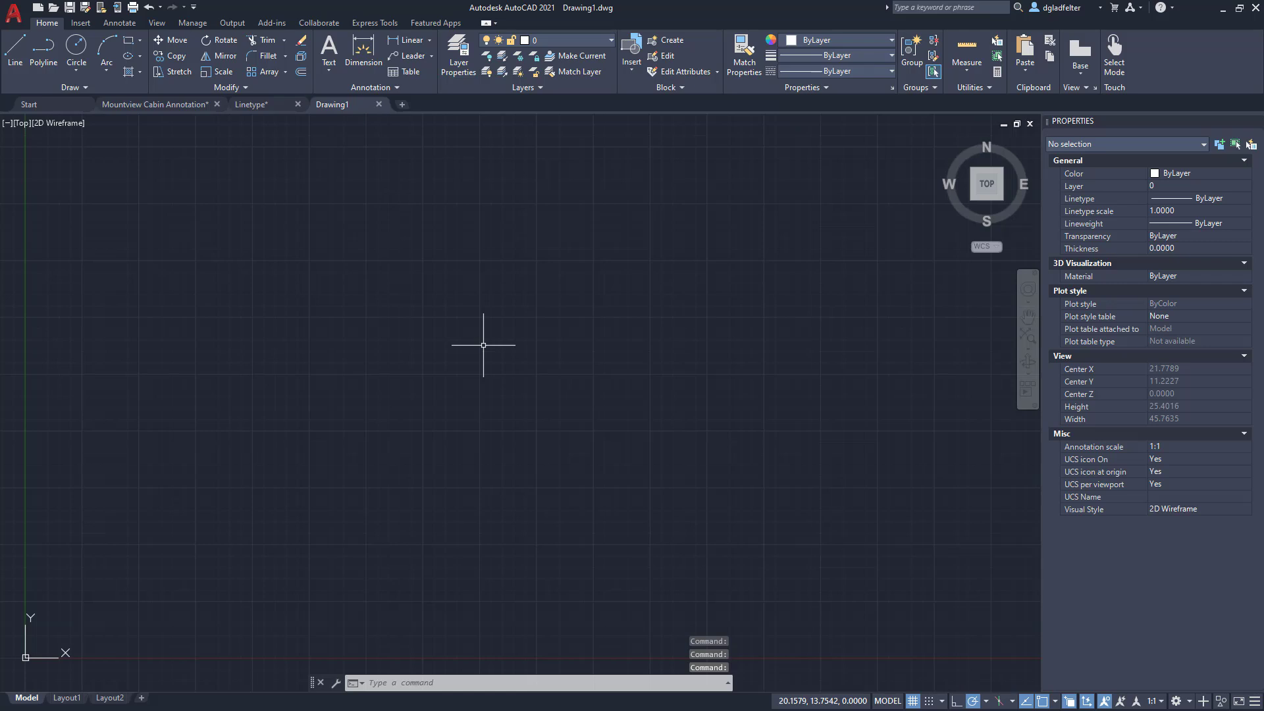
left_click(19, 50)
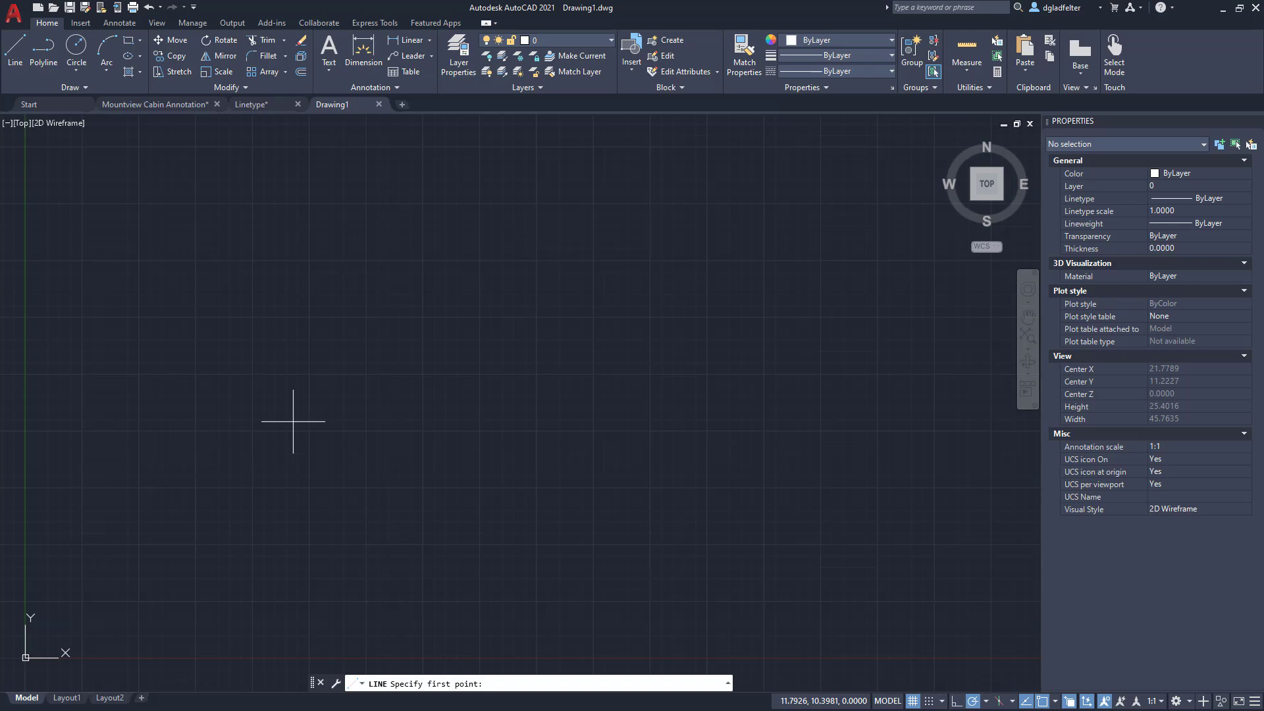
type("0,0")
key("Return")
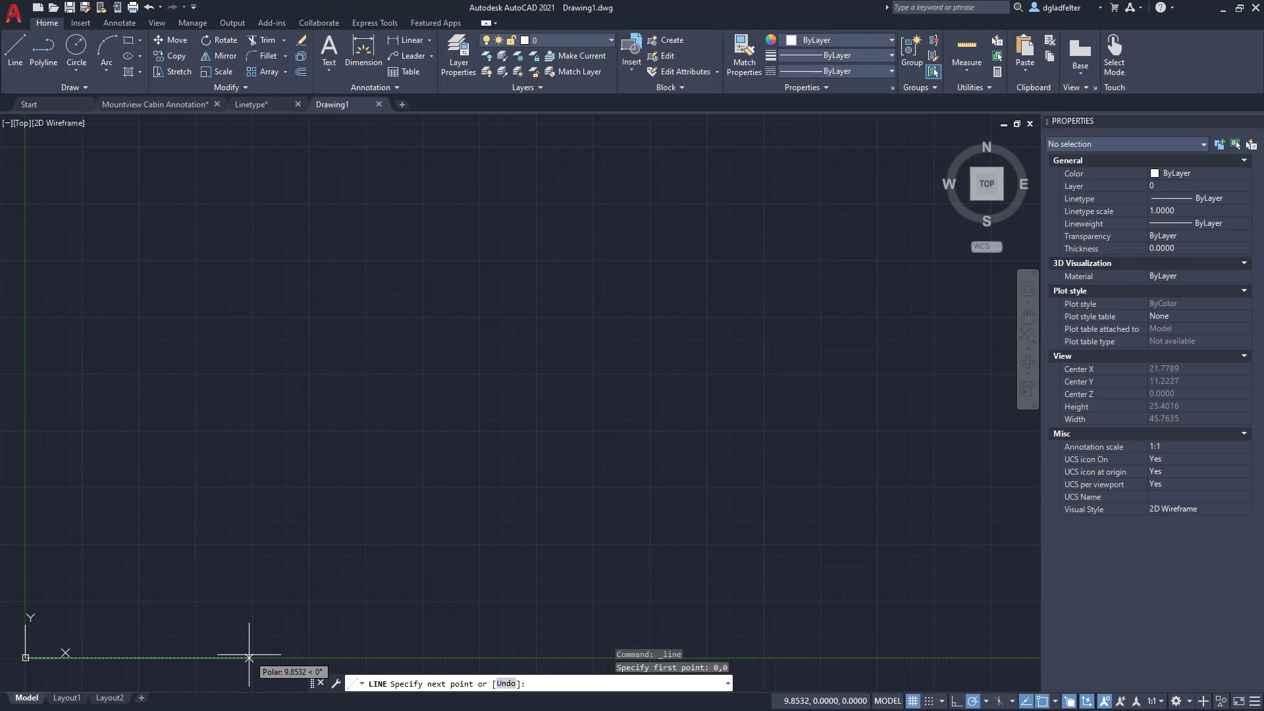
type("3")
key("Return")
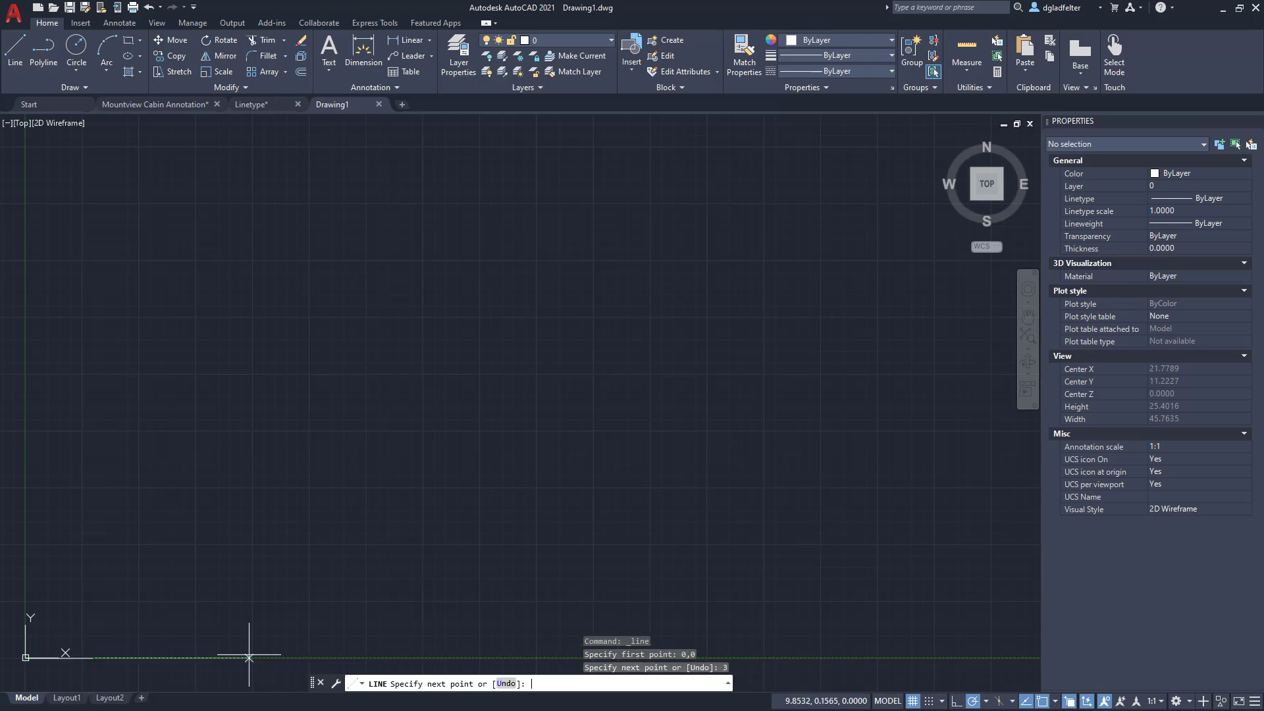
key("Escape")
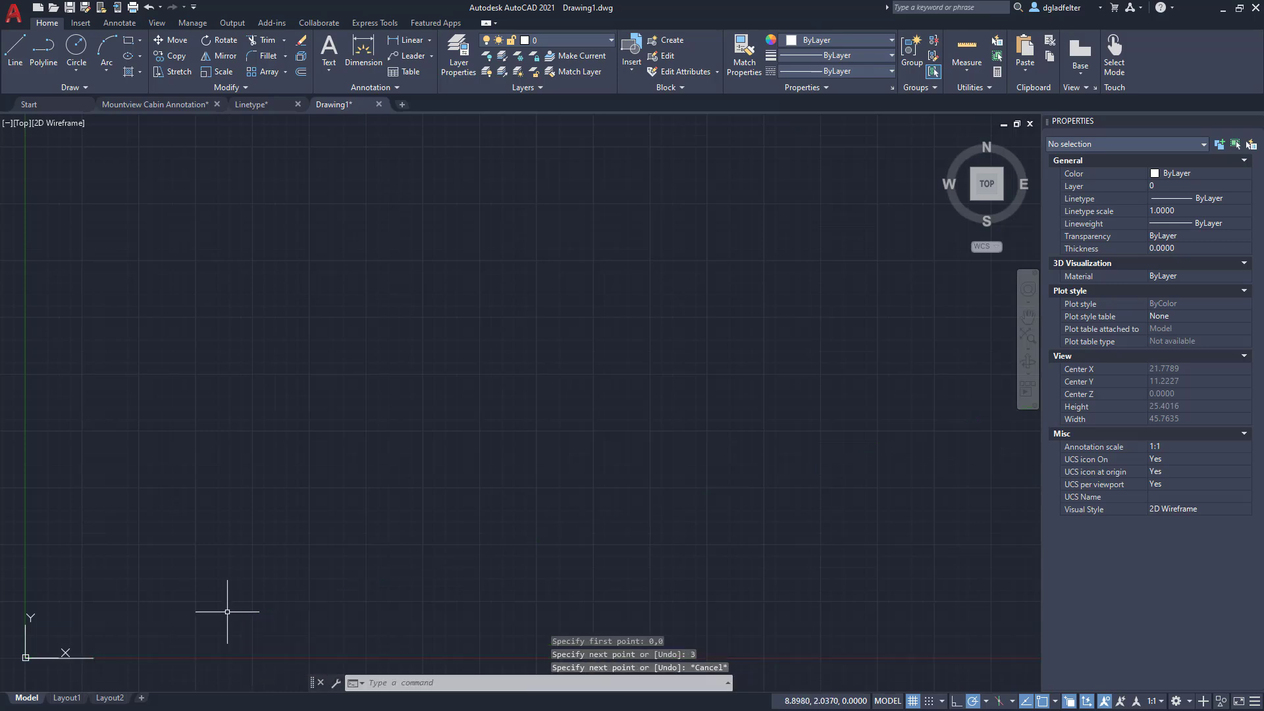
middle_click(132, 505)
scroll(434, 442, "down", 2)
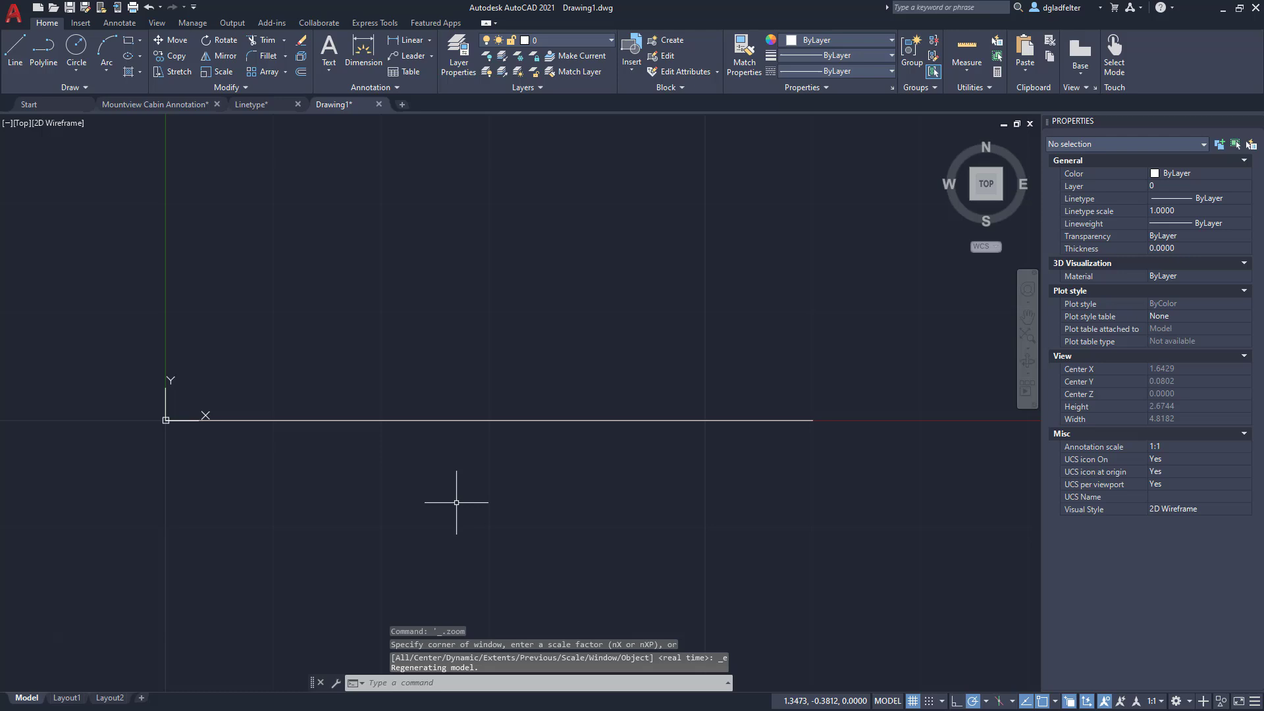
middle_click_drag(457, 500, 503, 494)
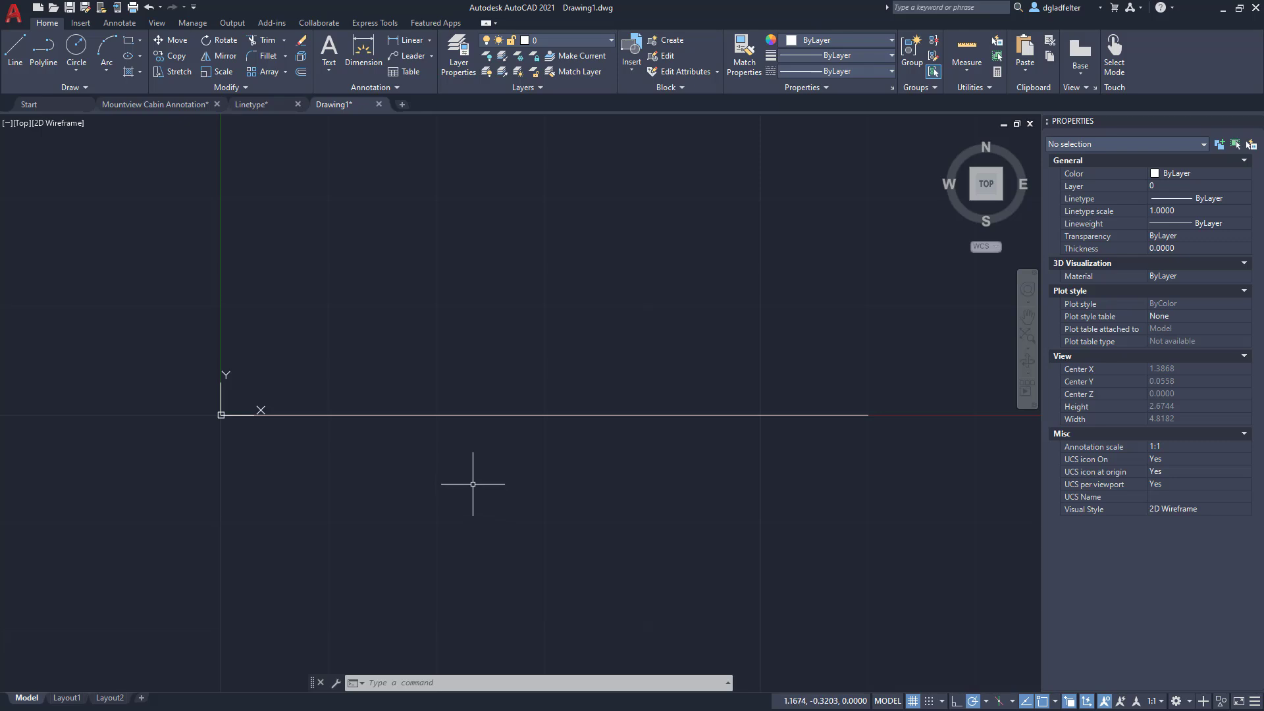
- Start single-line text, justified middle-centre, placed at the line's midpoint
left_click(335, 68)
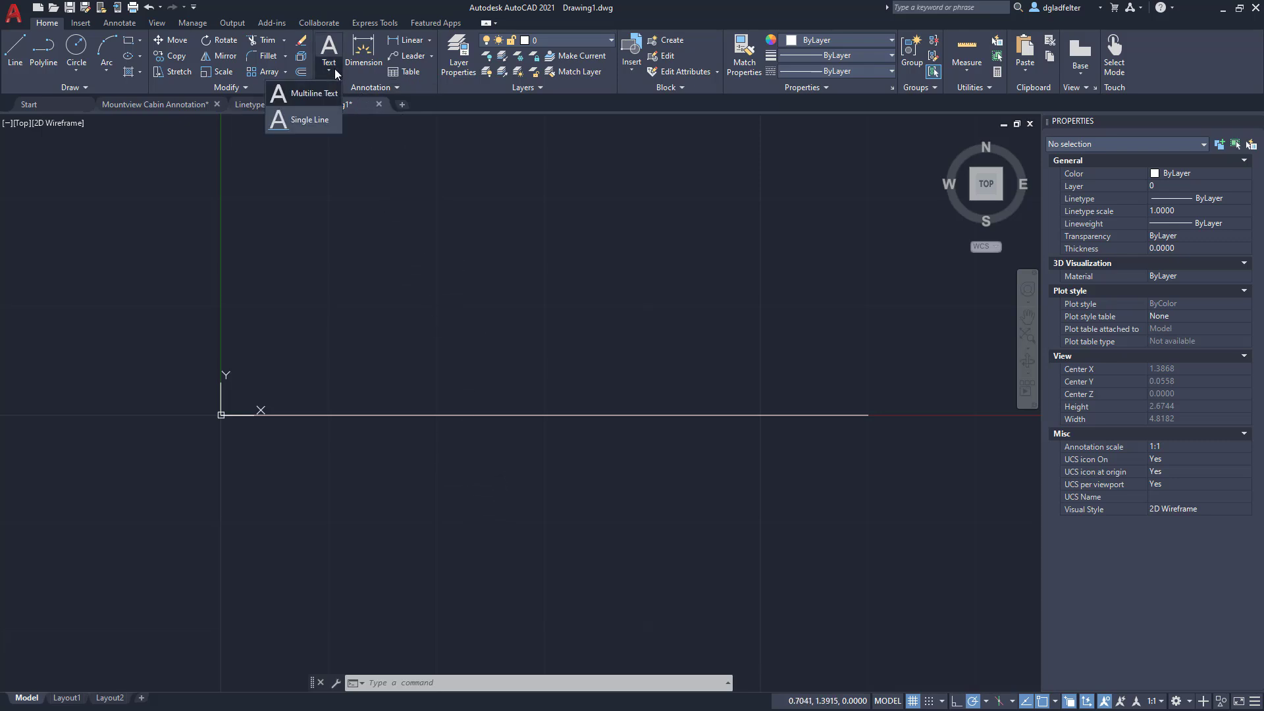
left_click(308, 119)
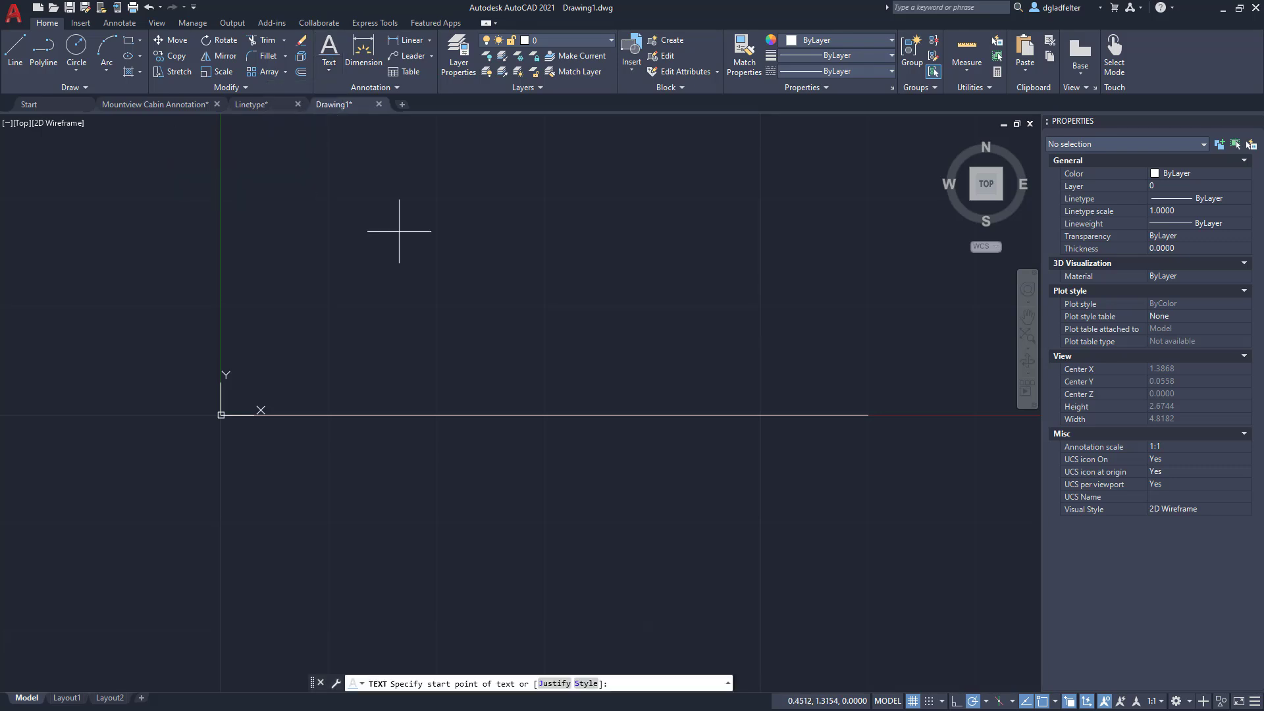
left_click(554, 685)
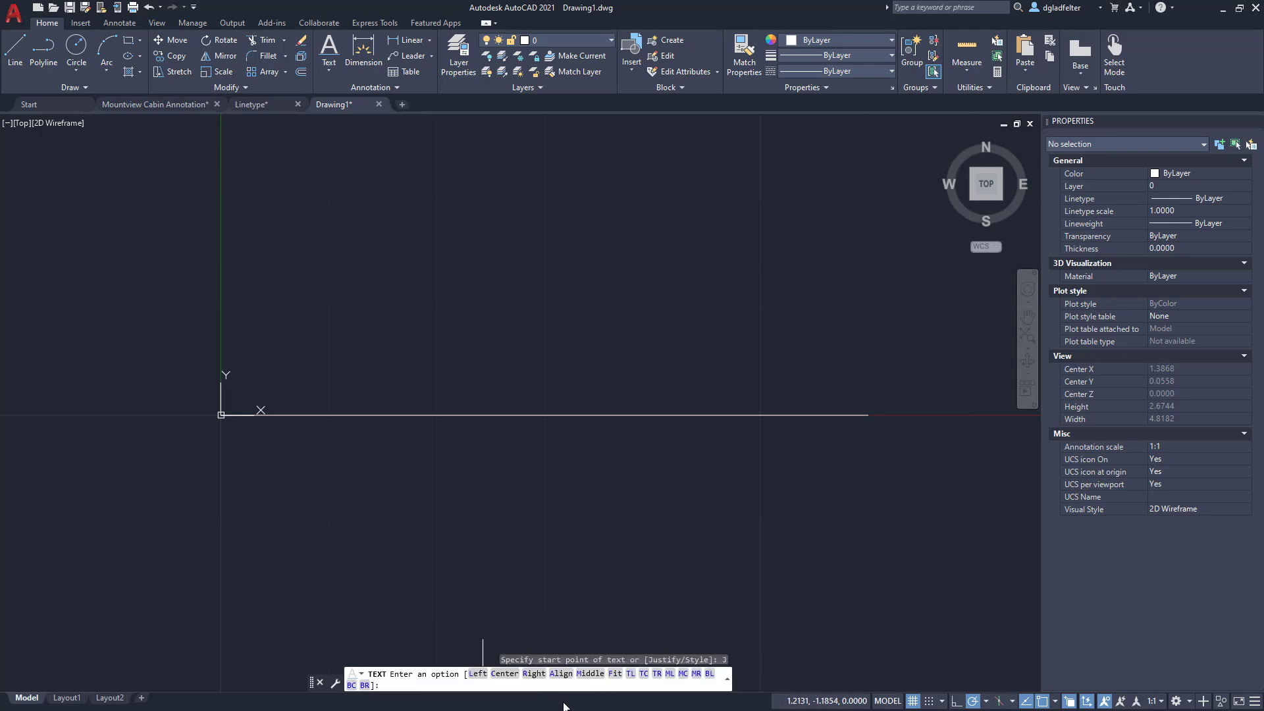
left_click(683, 674)
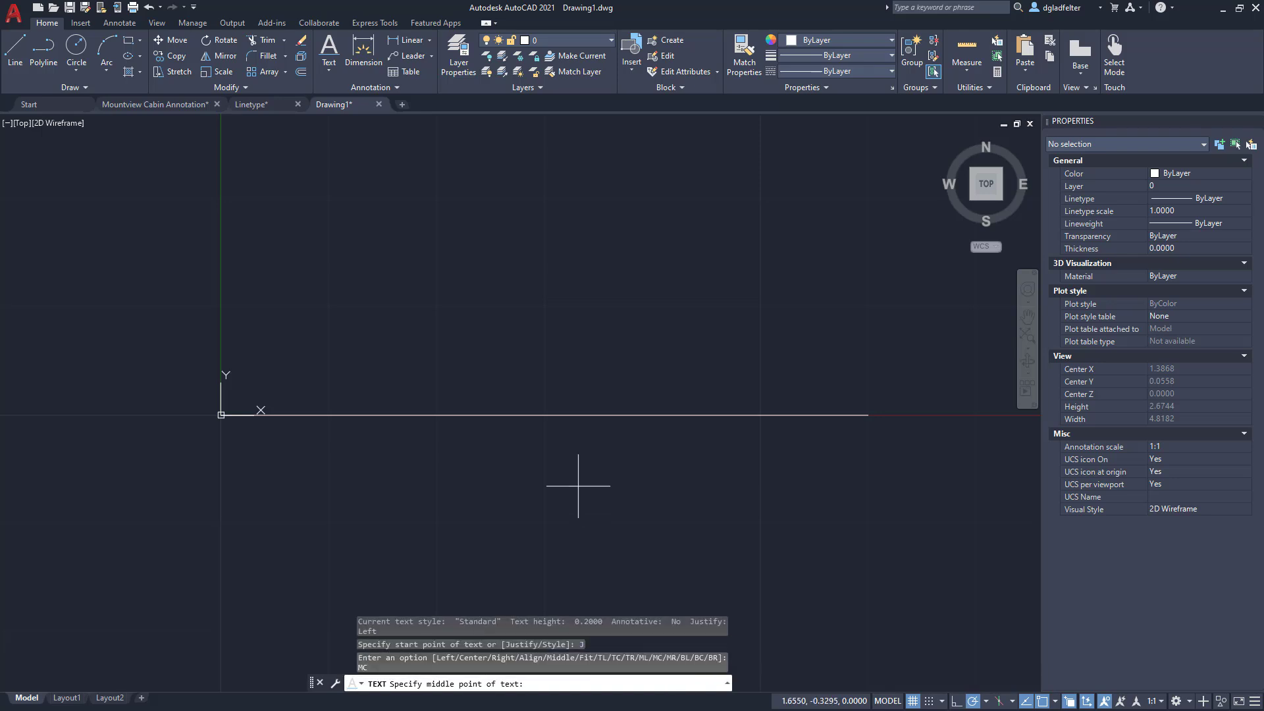
right_click(532, 446, "shift")
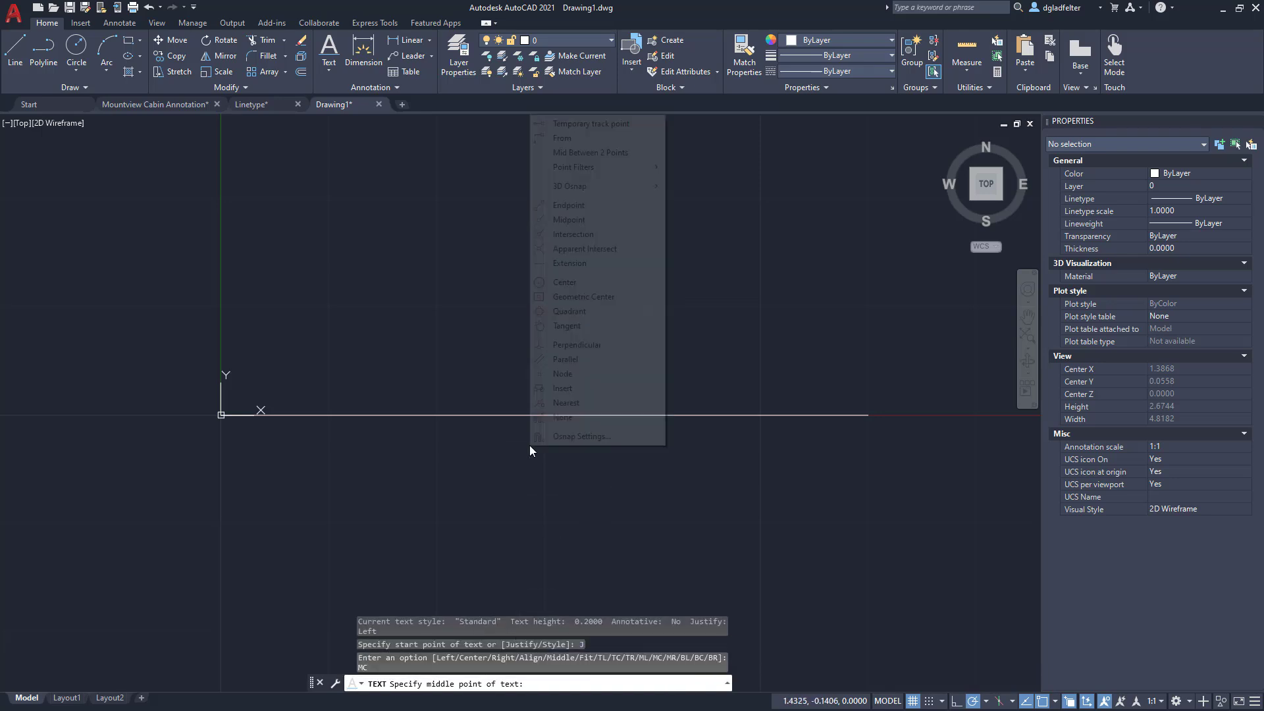
left_click(583, 221)
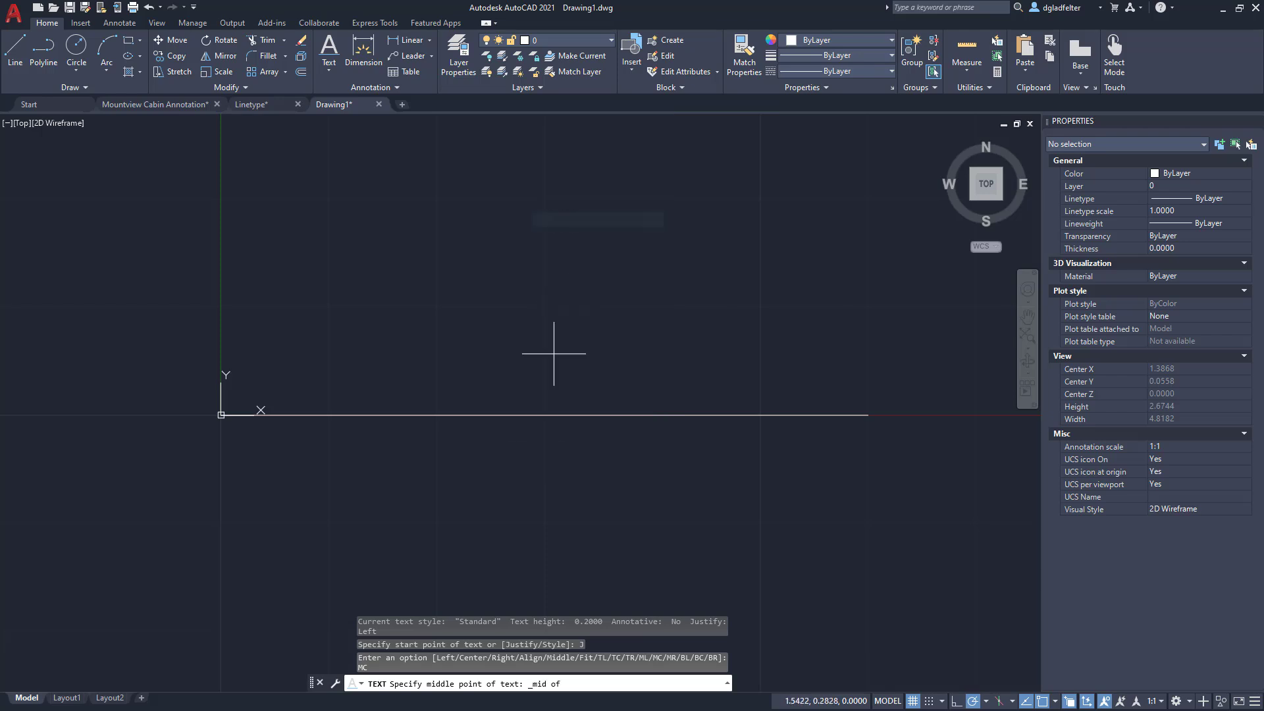
left_click(525, 410)
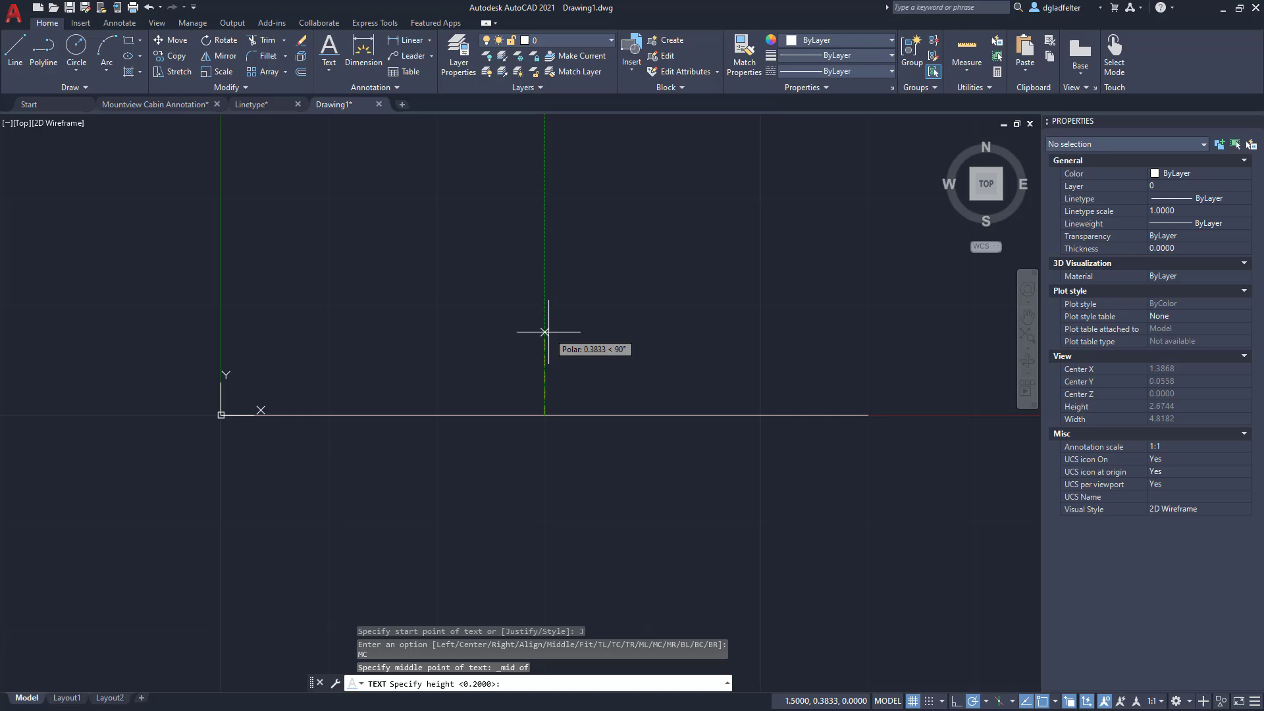
- Give the text height 0.1 and rotation 0, and enter 6" W
type(".1")
key("Return")
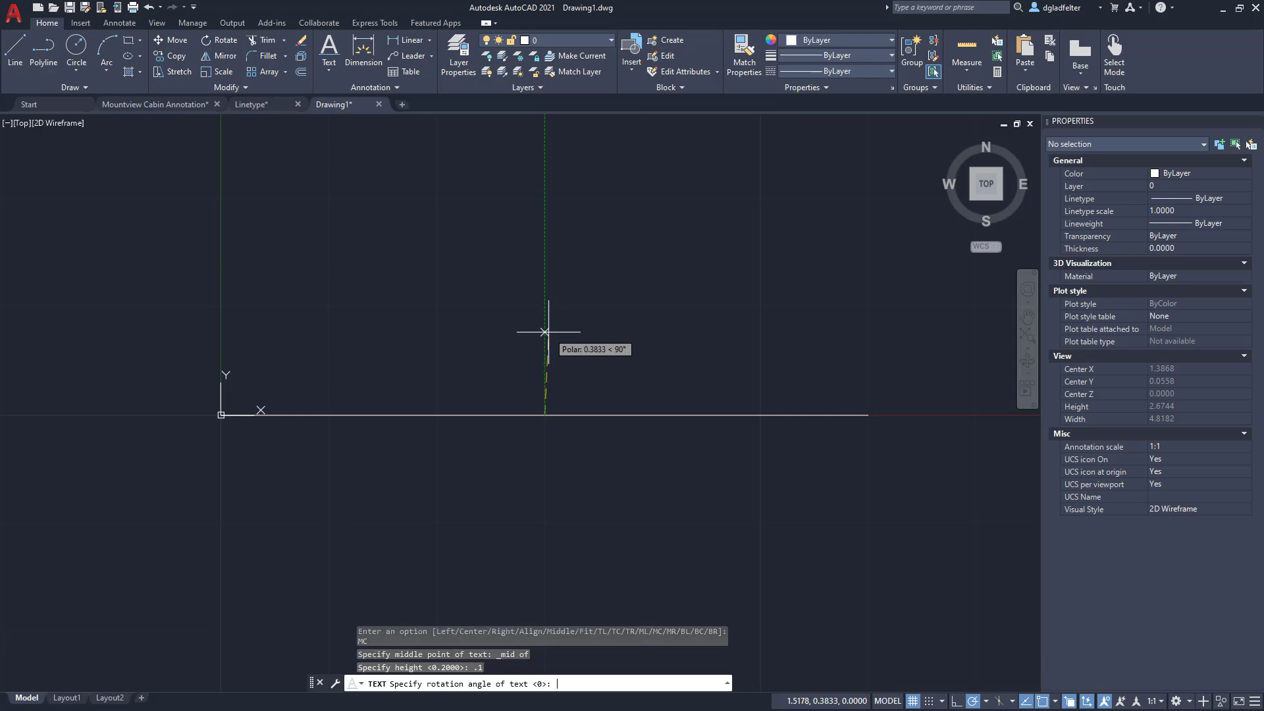
key("Return")
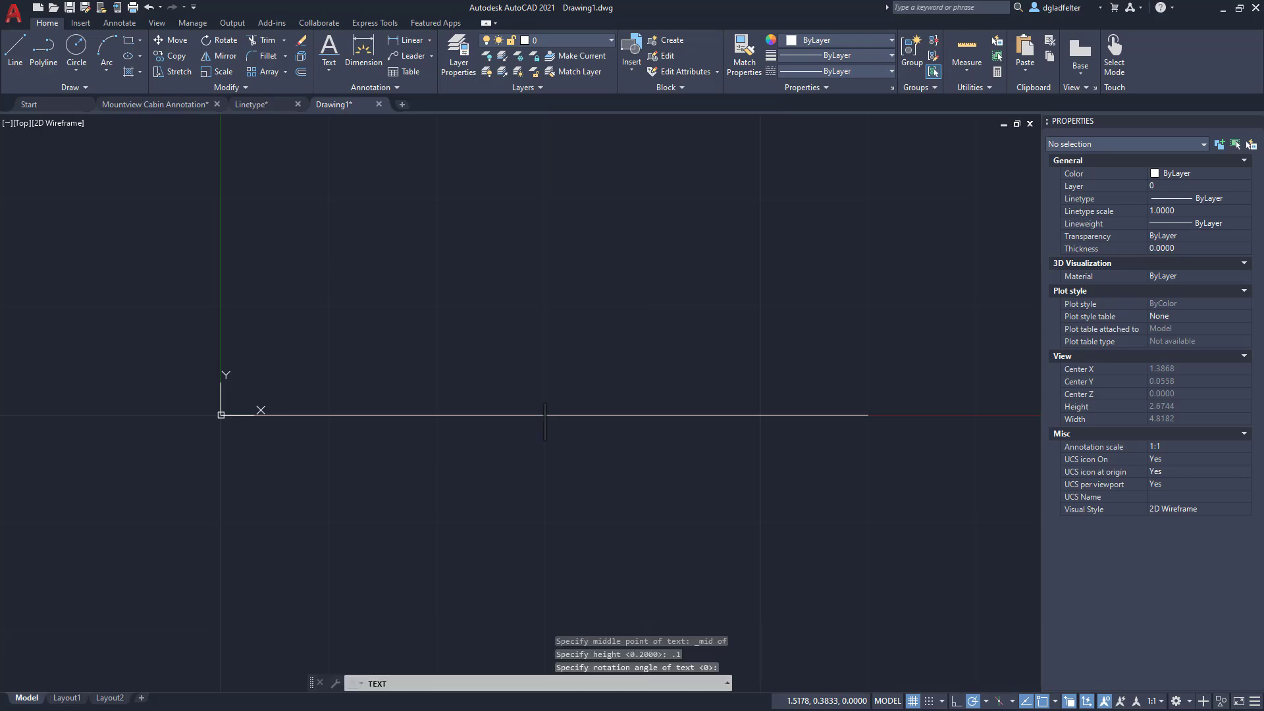
type("6")
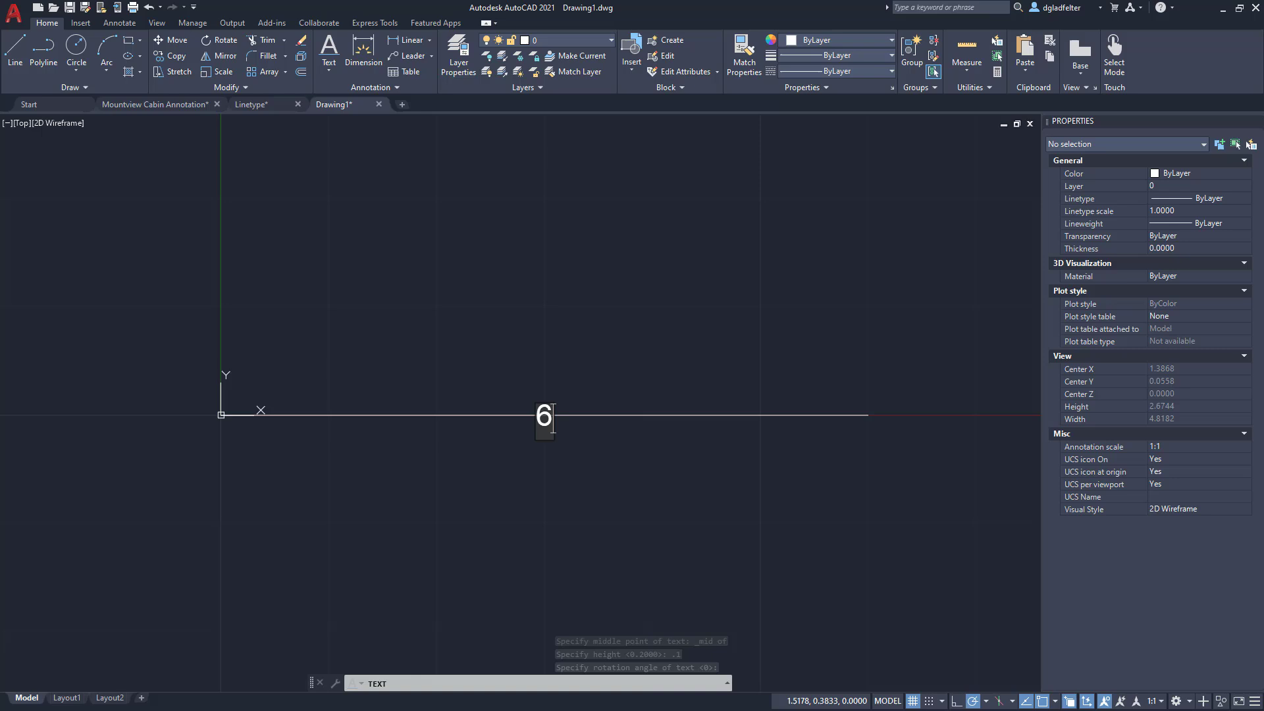
type("\" W")
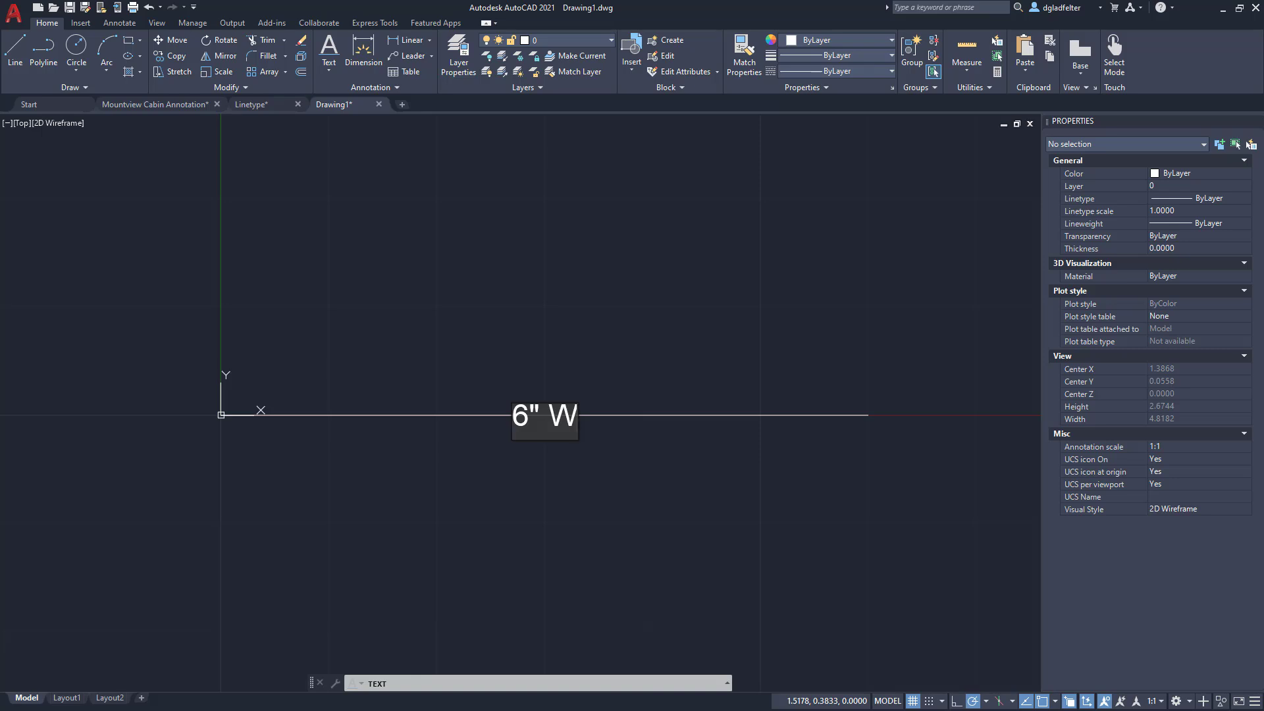
- Replace the inch mark with two apostrophes so the label reads 6'' W, then end TEXT
left_click_drag(540, 419, 529, 419)
type("''")
left_click(597, 358)
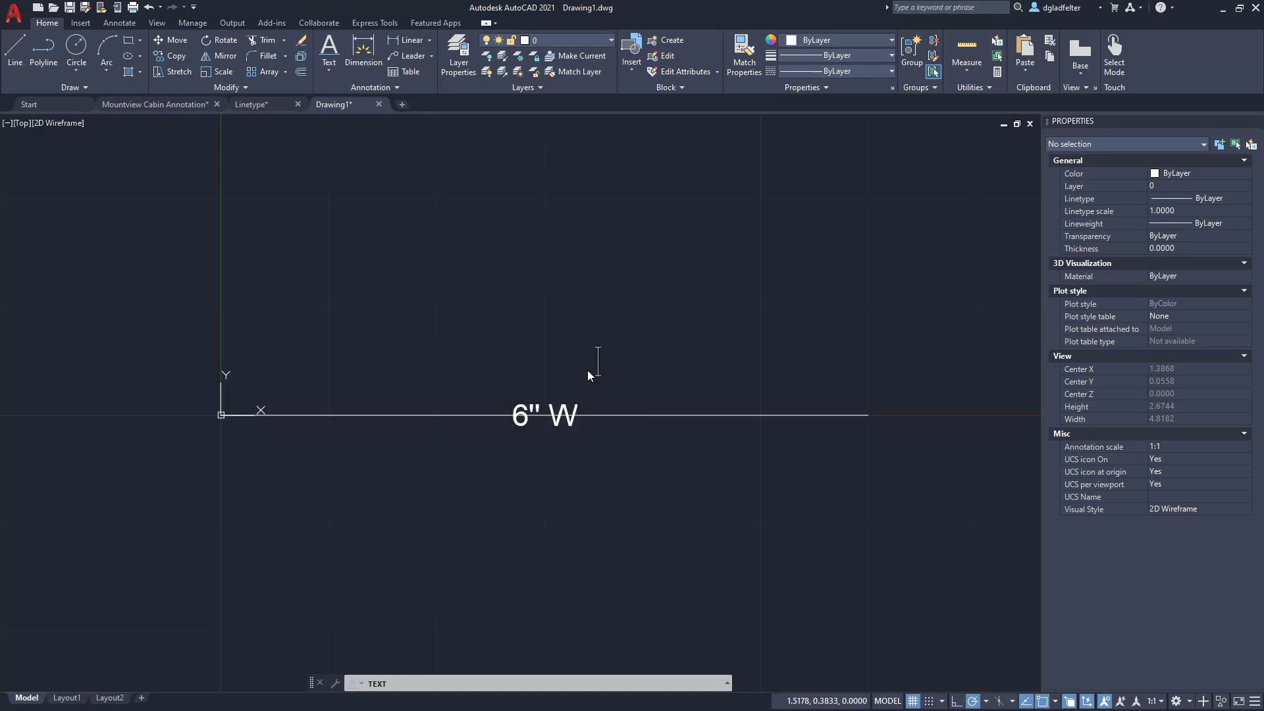
key("Return")
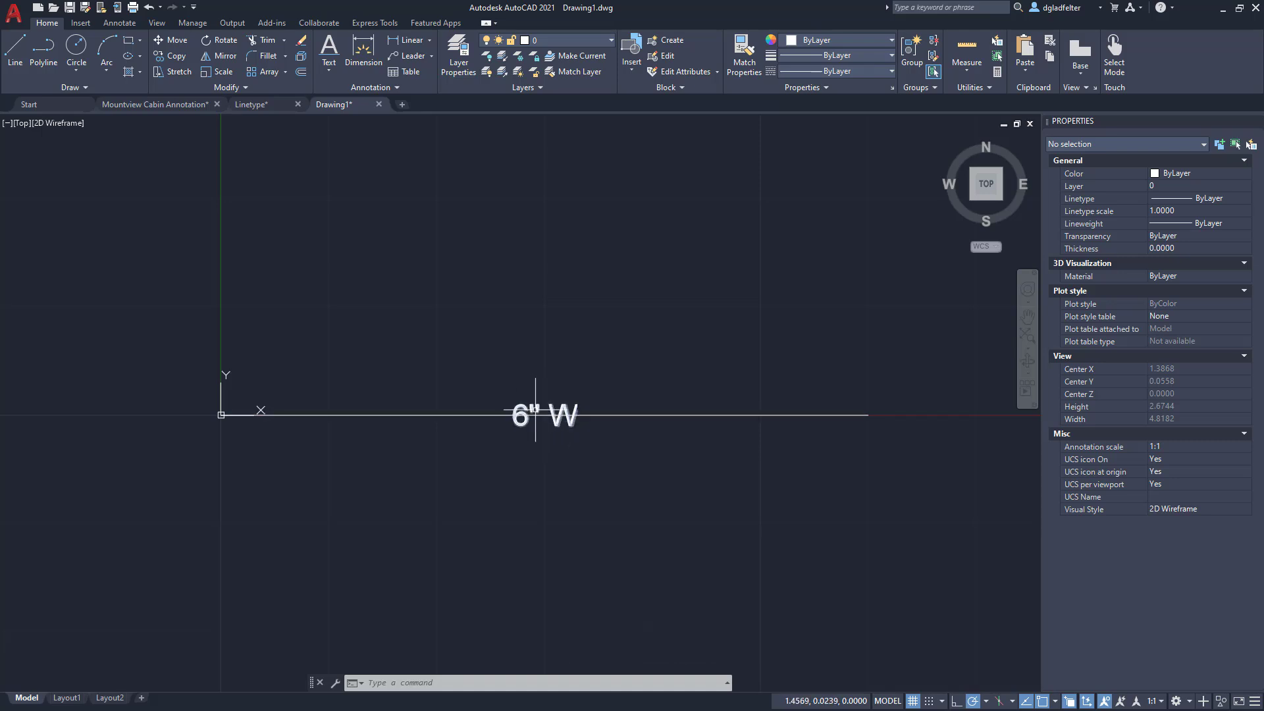
- Trim away the part of the line passing through the 6'' W label
left_click(535, 408)
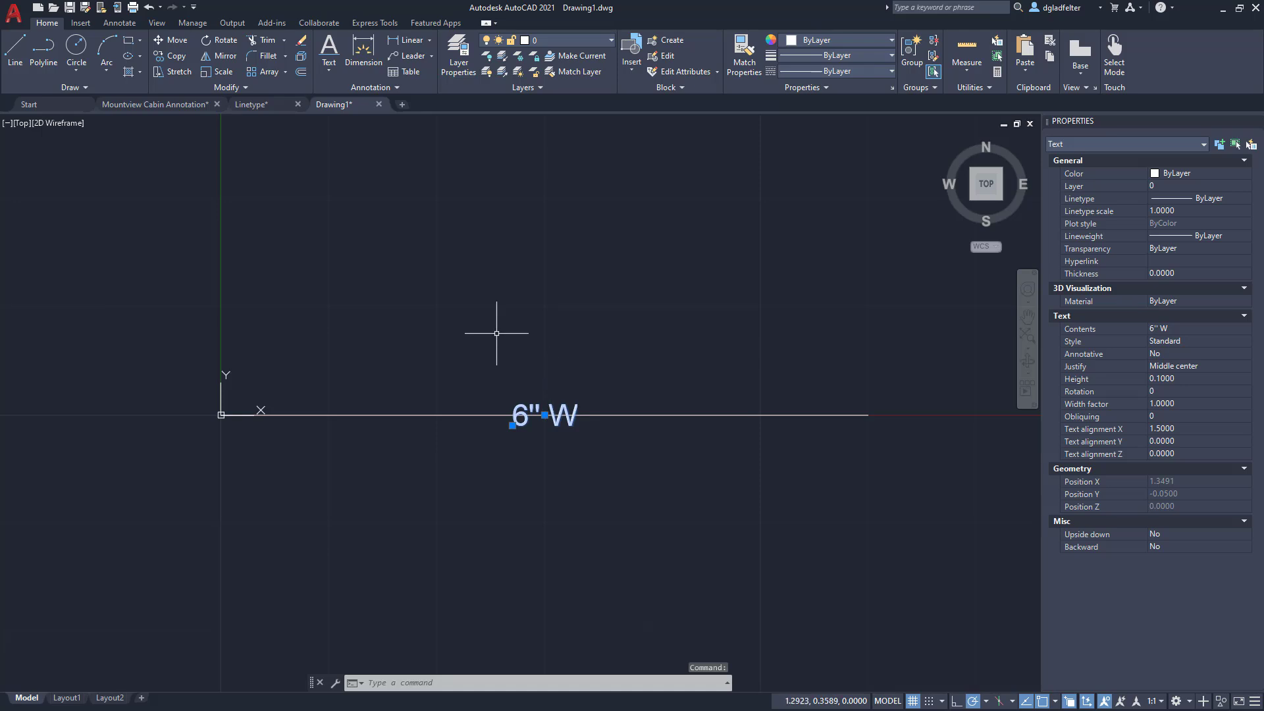
left_click(263, 39)
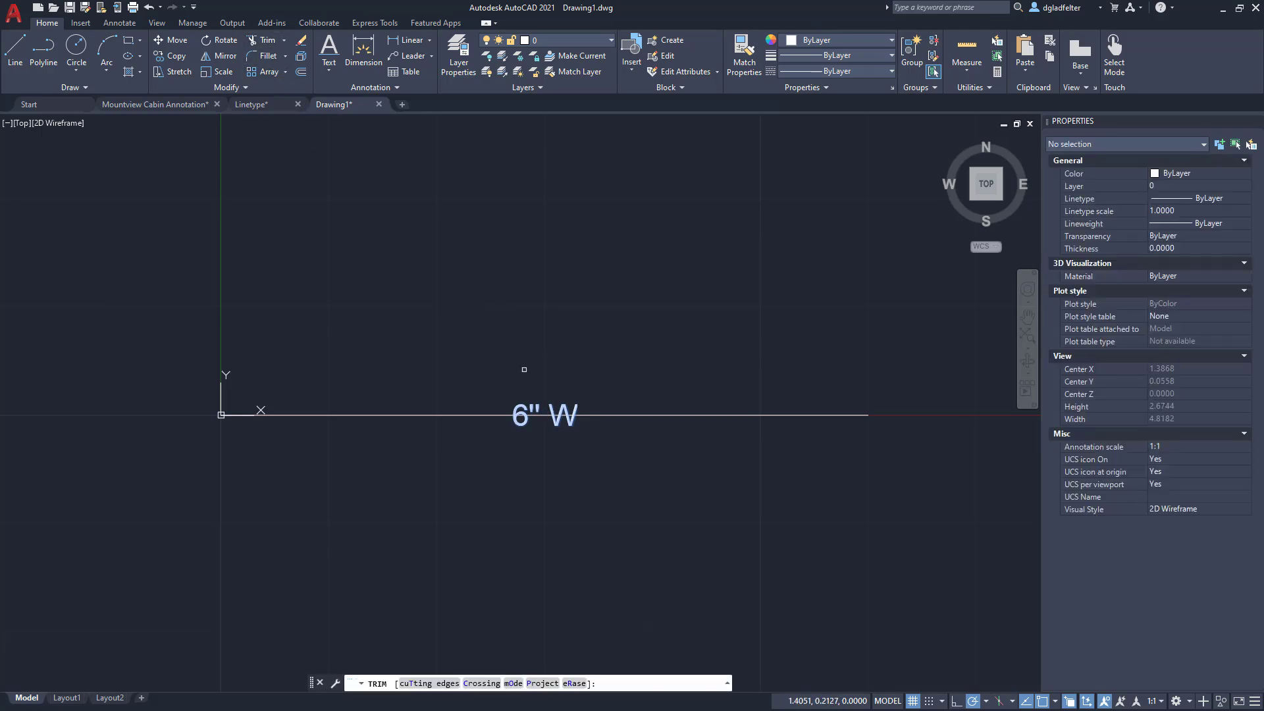
left_click(542, 414)
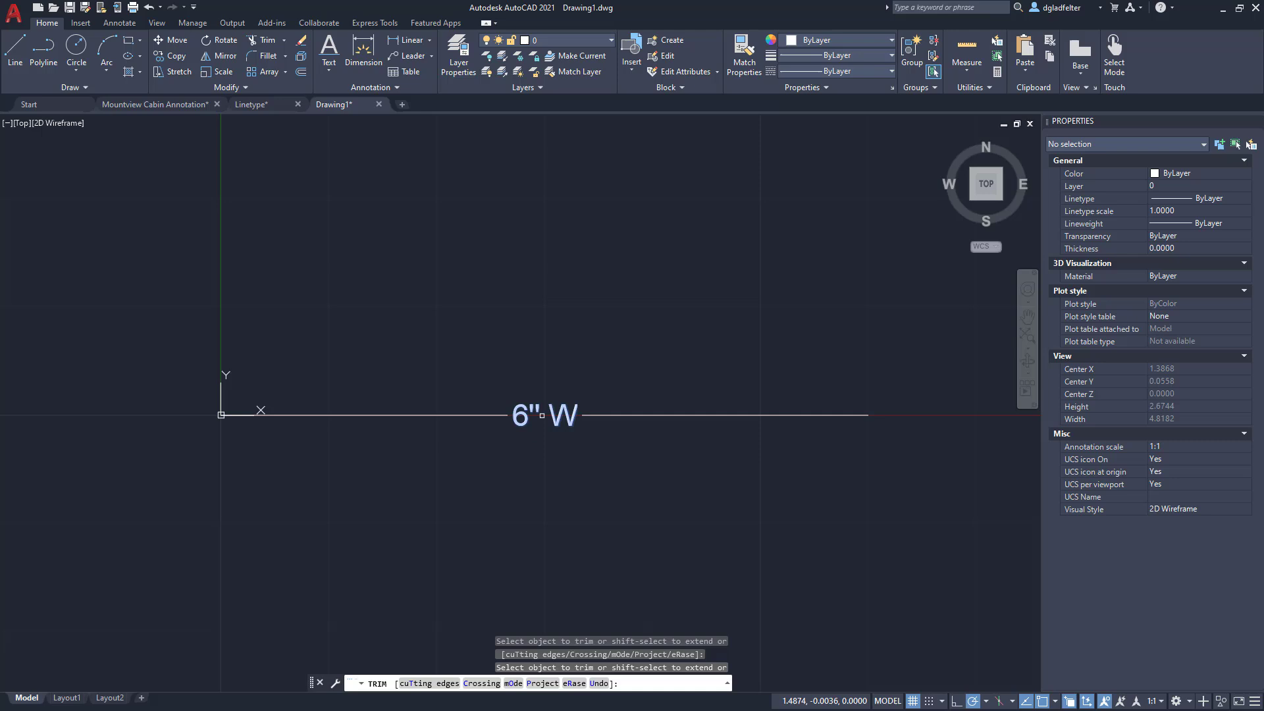
key("Escape")
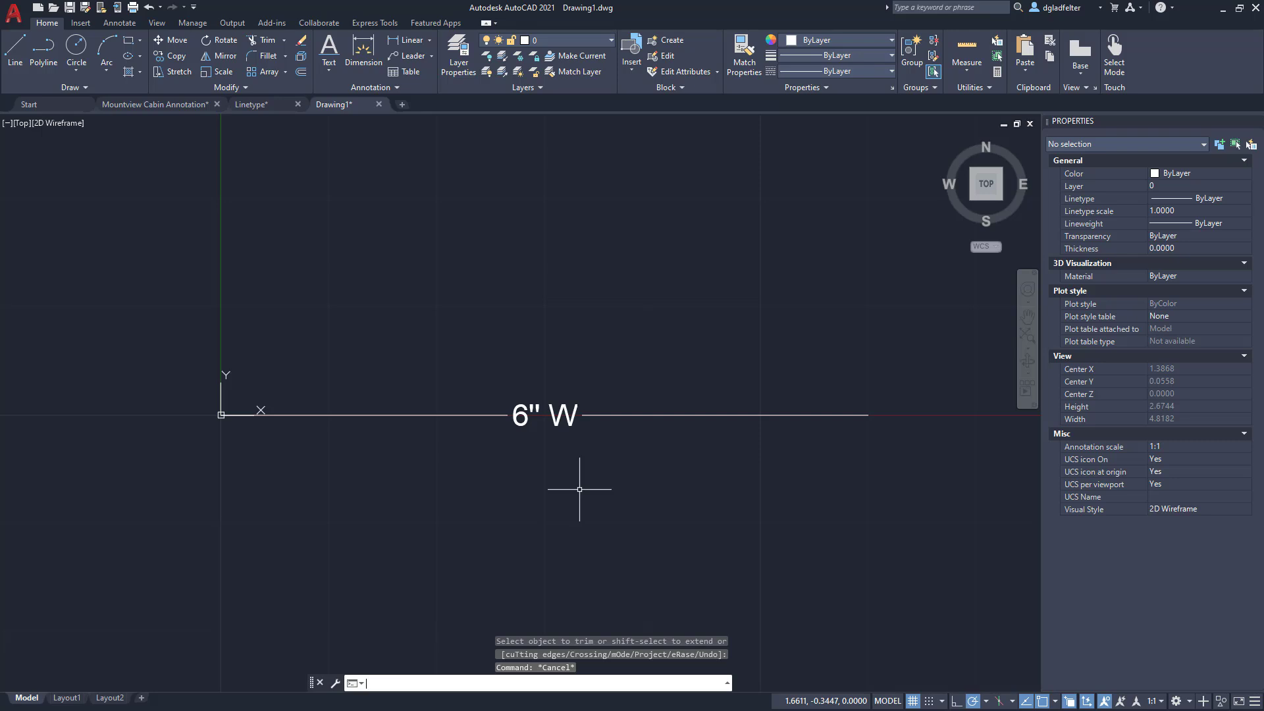
- Run Express Tools Make Linetype, overwriting 6in Water.lin in Dataset > AutoCAD 2021
left_click(380, 26)
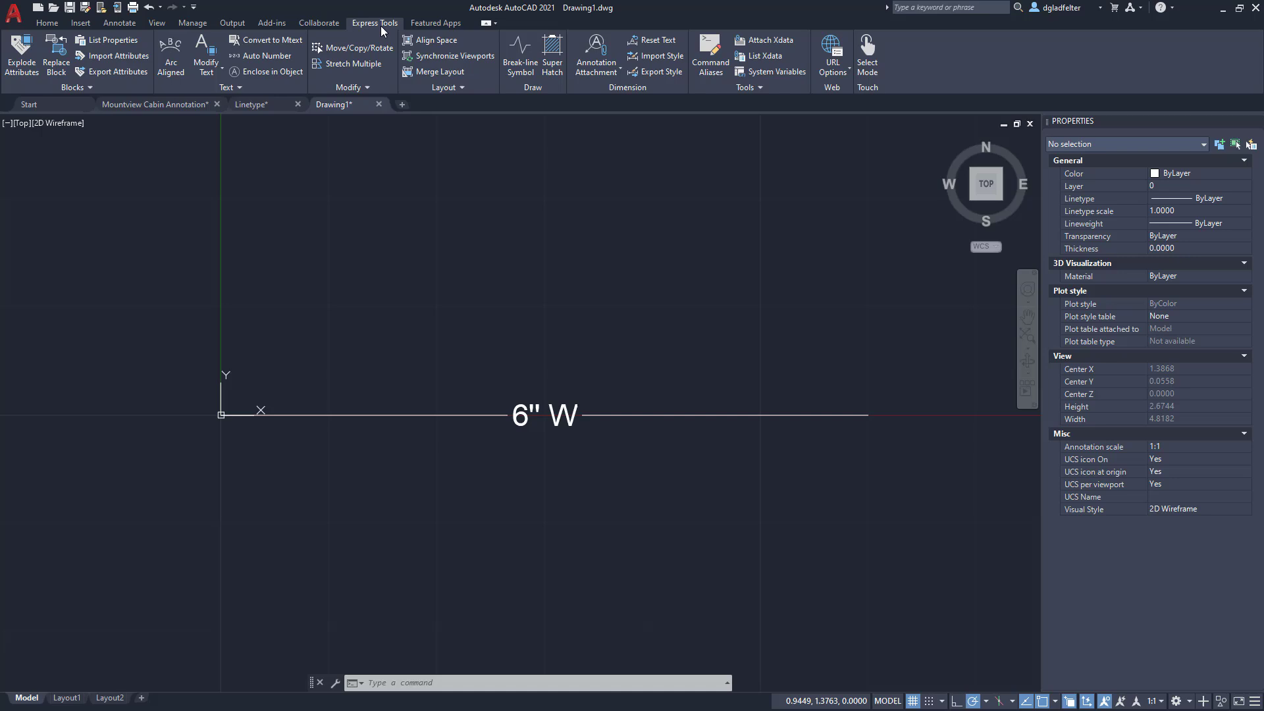
left_click(769, 88)
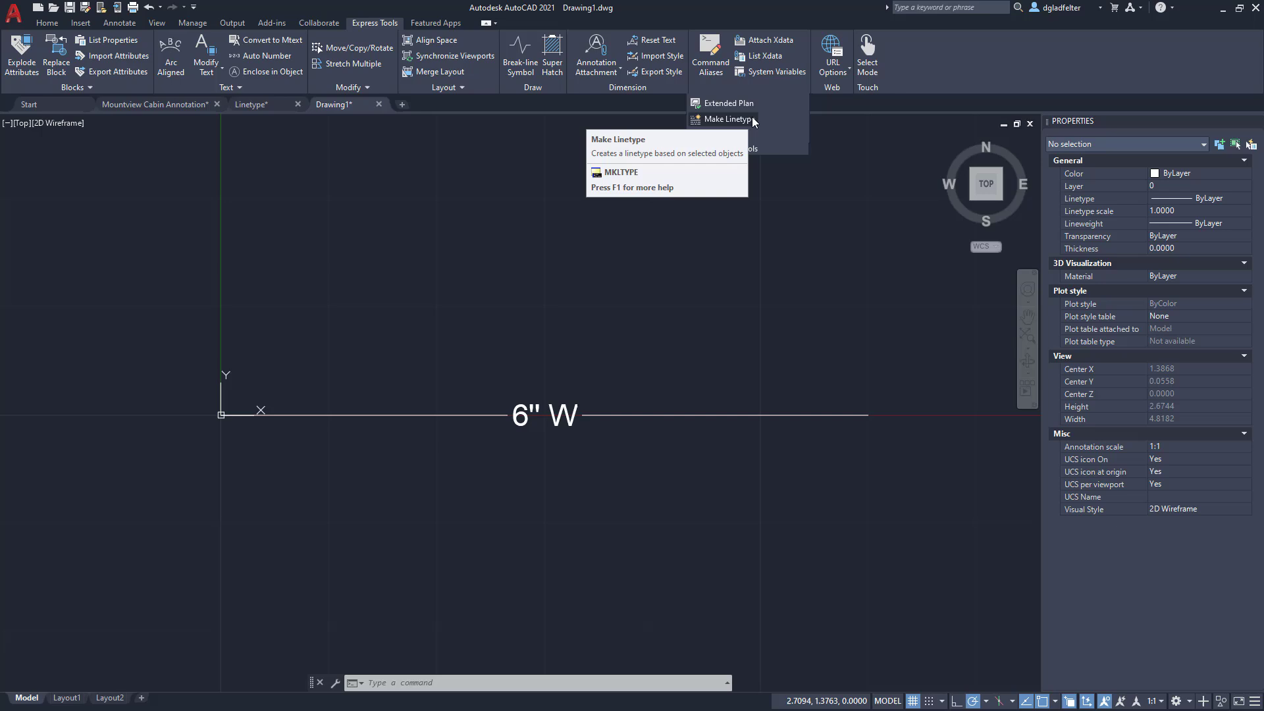
left_click(727, 119)
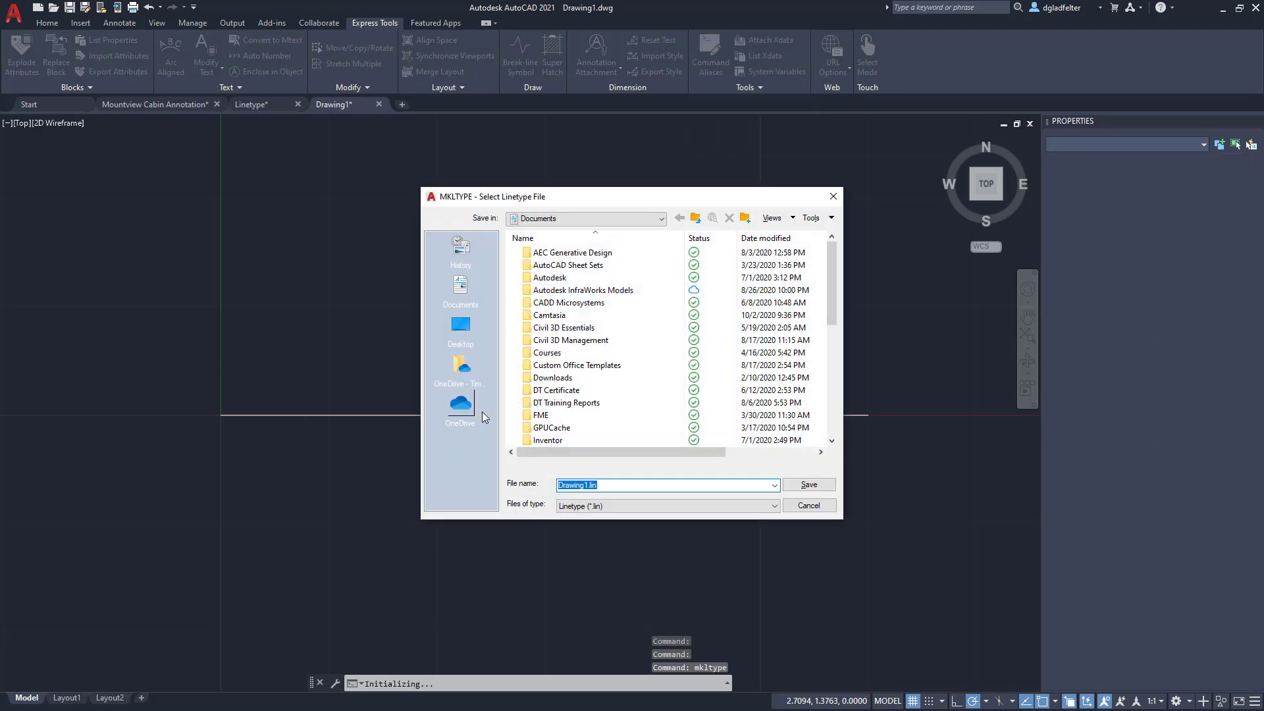
left_click(460, 366)
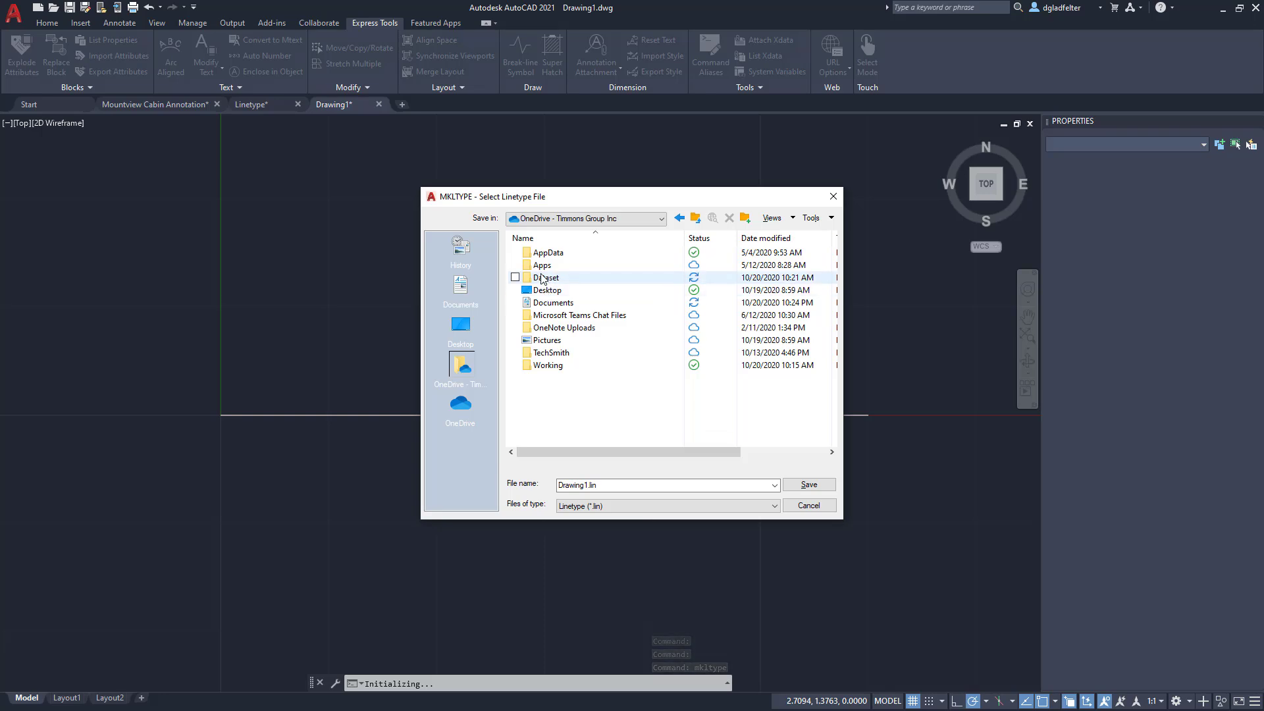
double_click(542, 277)
double_click(546, 278)
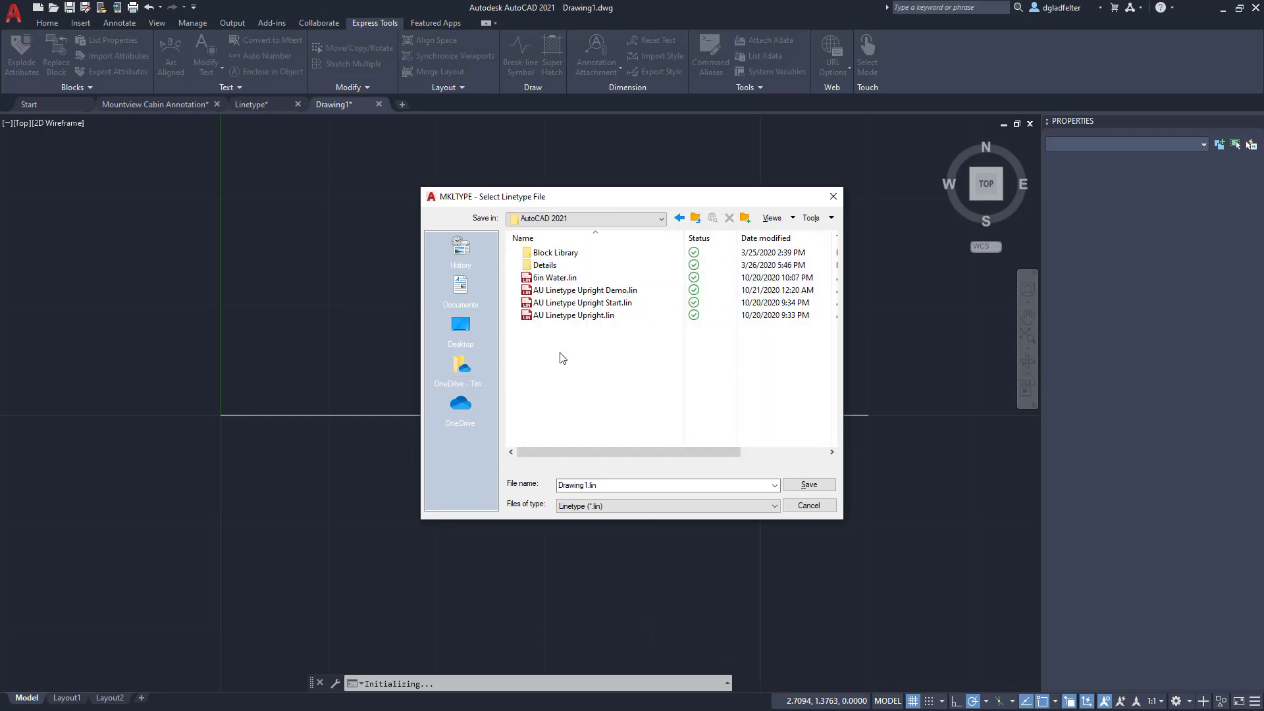
left_click(539, 278)
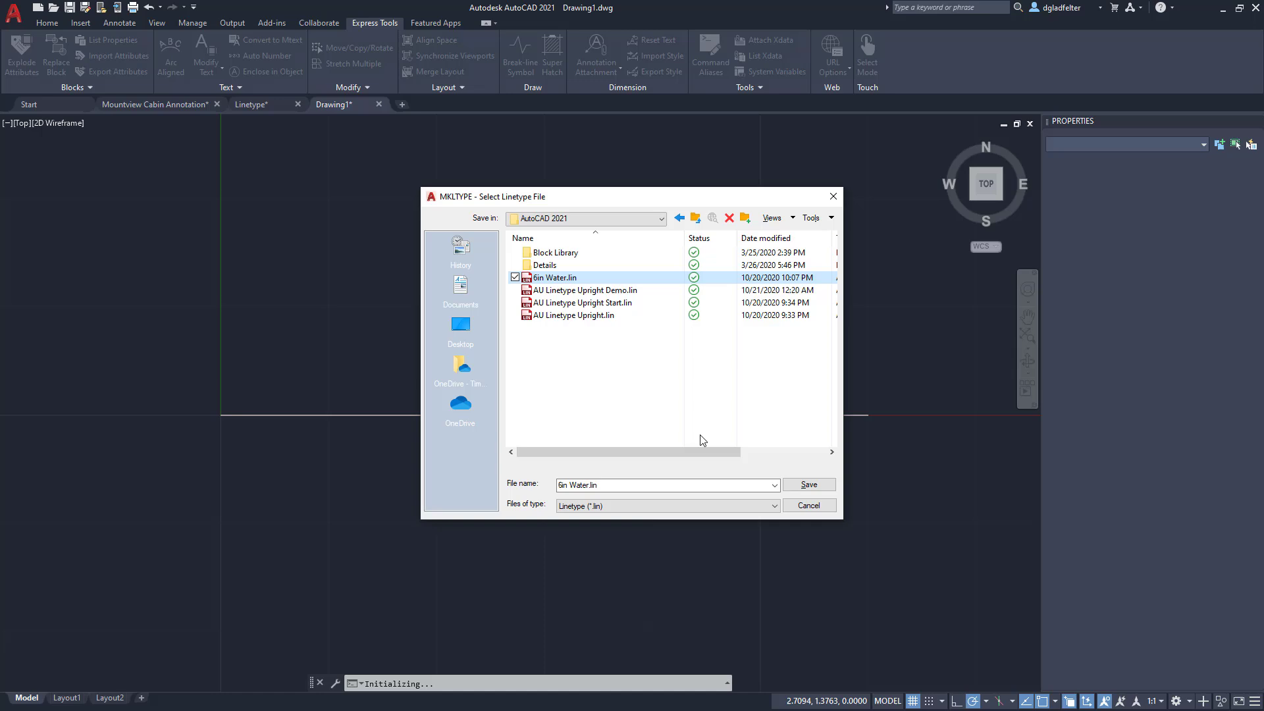
left_click(808, 484)
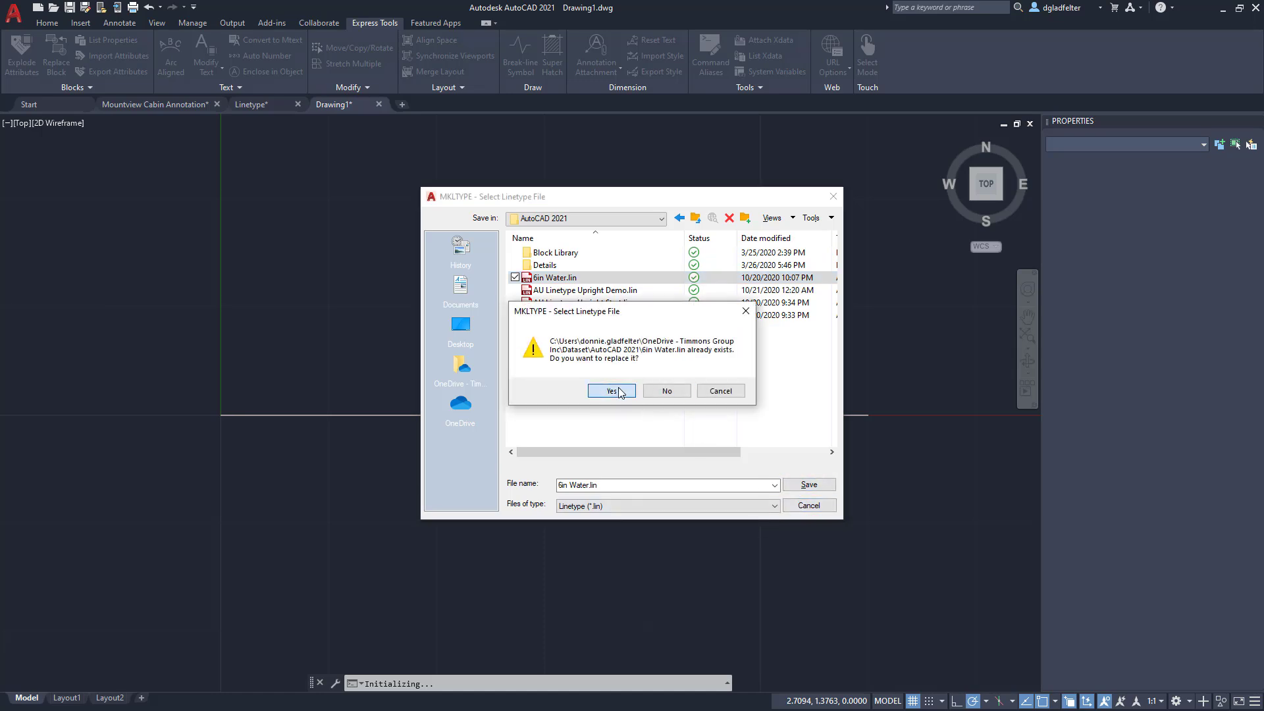
left_click(611, 391)
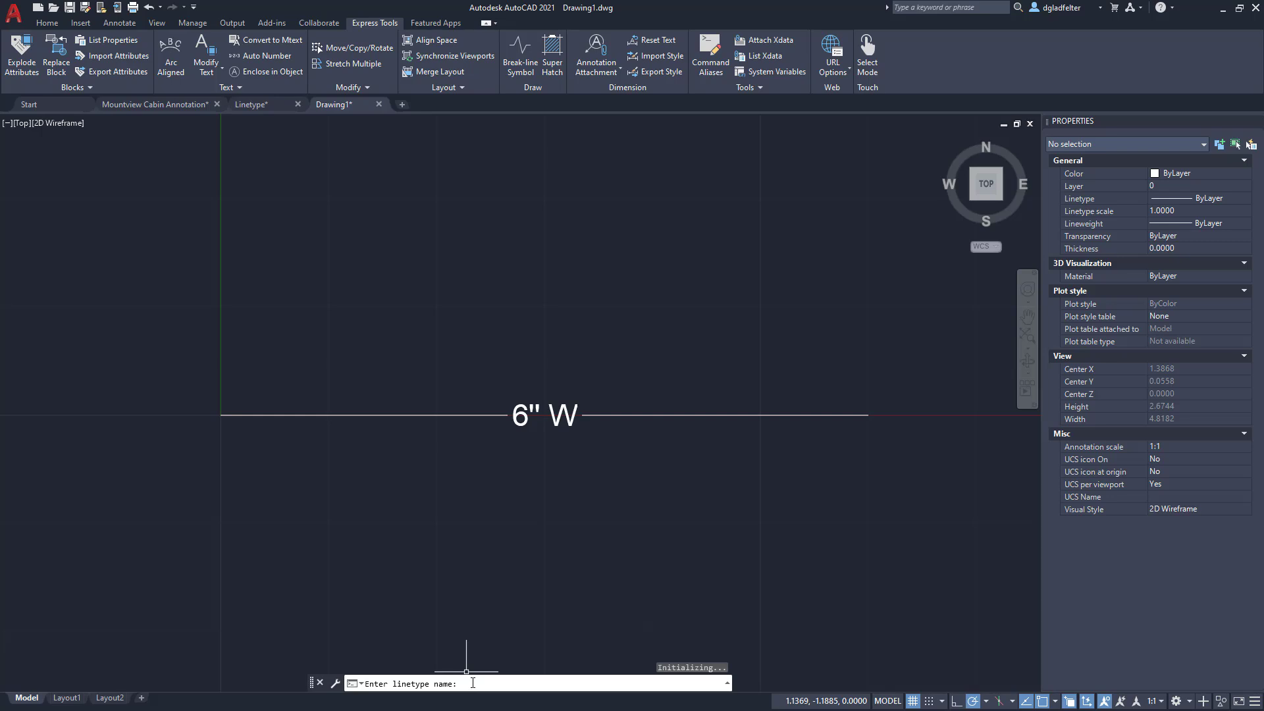
- Name the linetype 6-IN-WATR with the description '6-Inch Water Line'
type("6-IN-WATR")
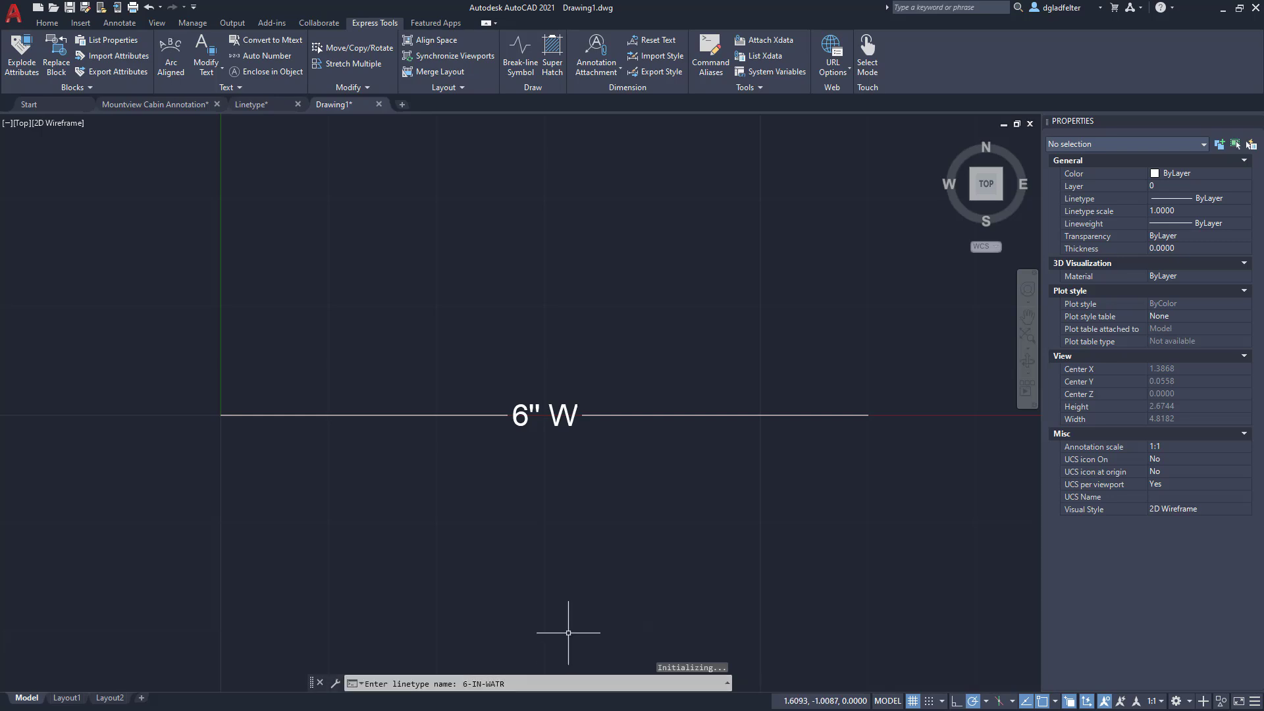
key("Return")
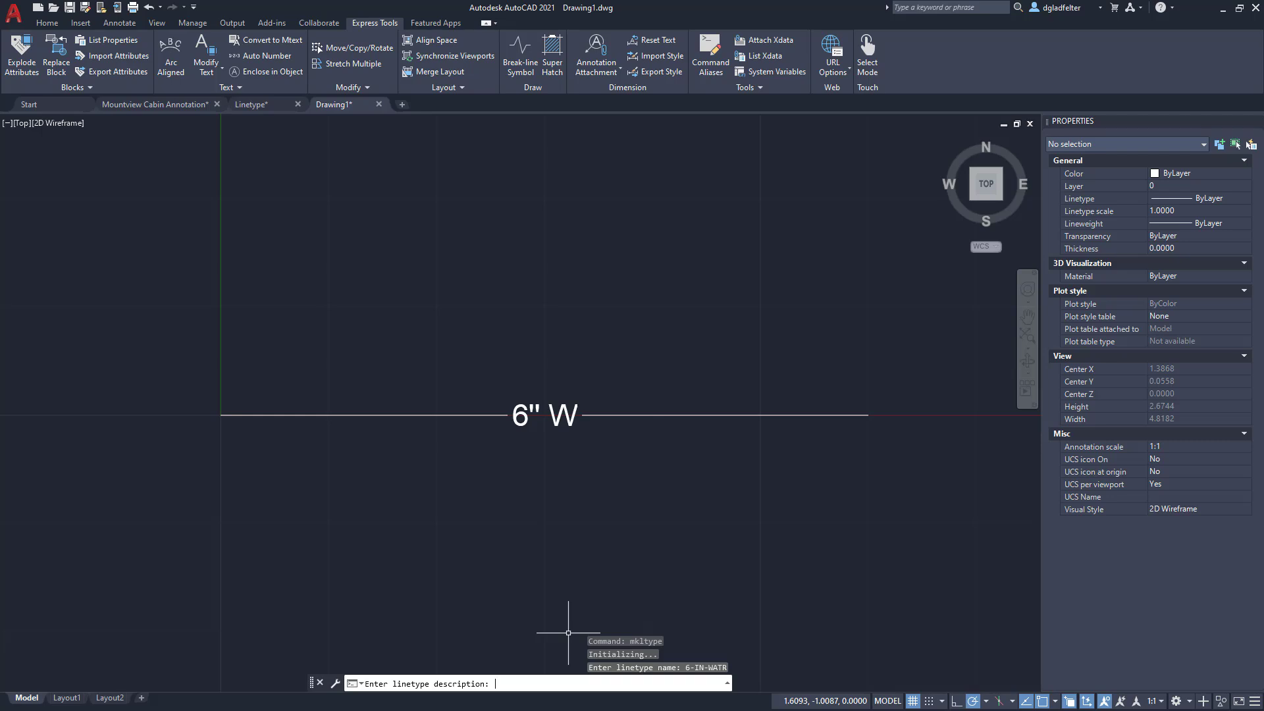
type("^-Inch Water Line")
key("Home")
key("Delete")
type("6")
key("Return")
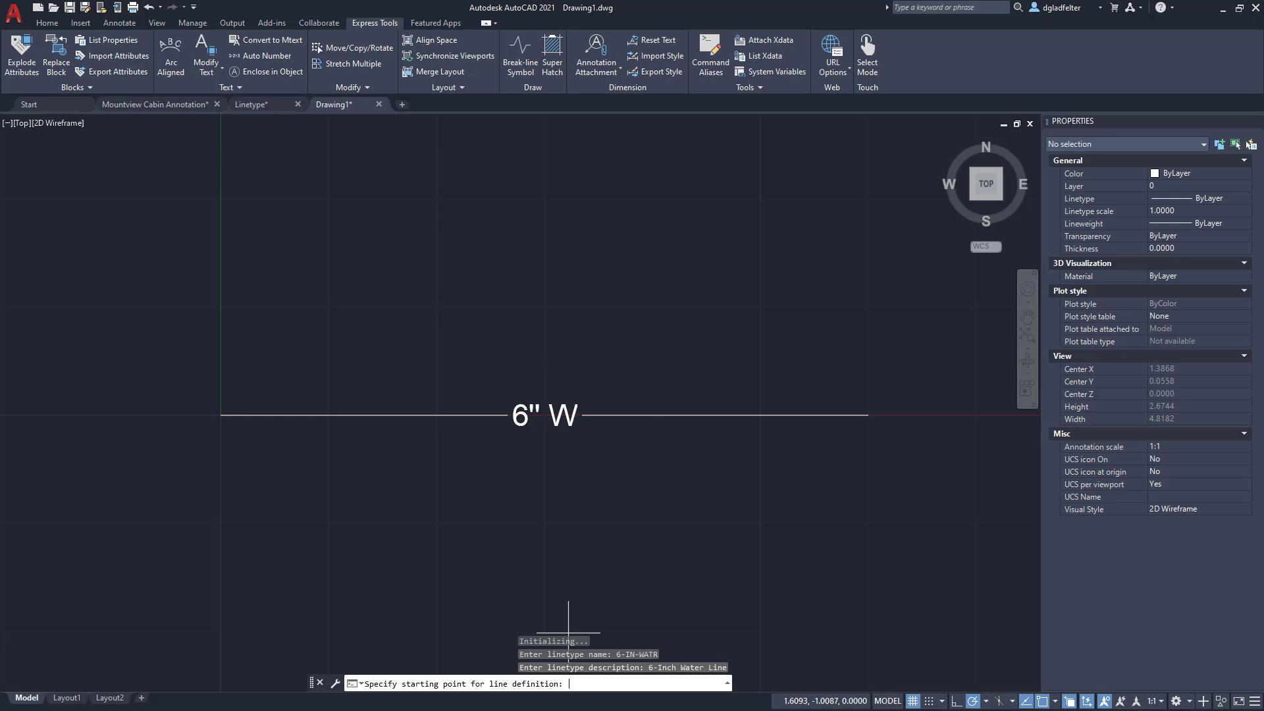
- Define the linetype from the line's left to right endpoint, selecting the line and 6'' W text
left_click(222, 414)
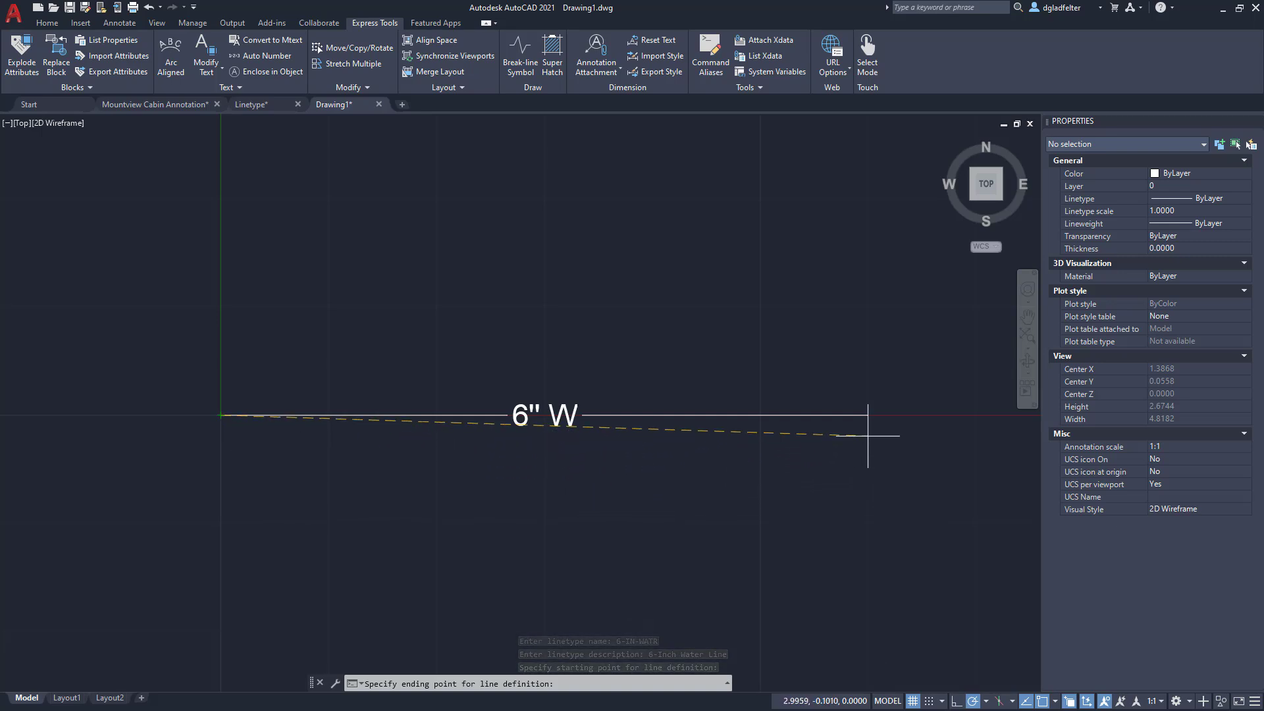
left_click(868, 415)
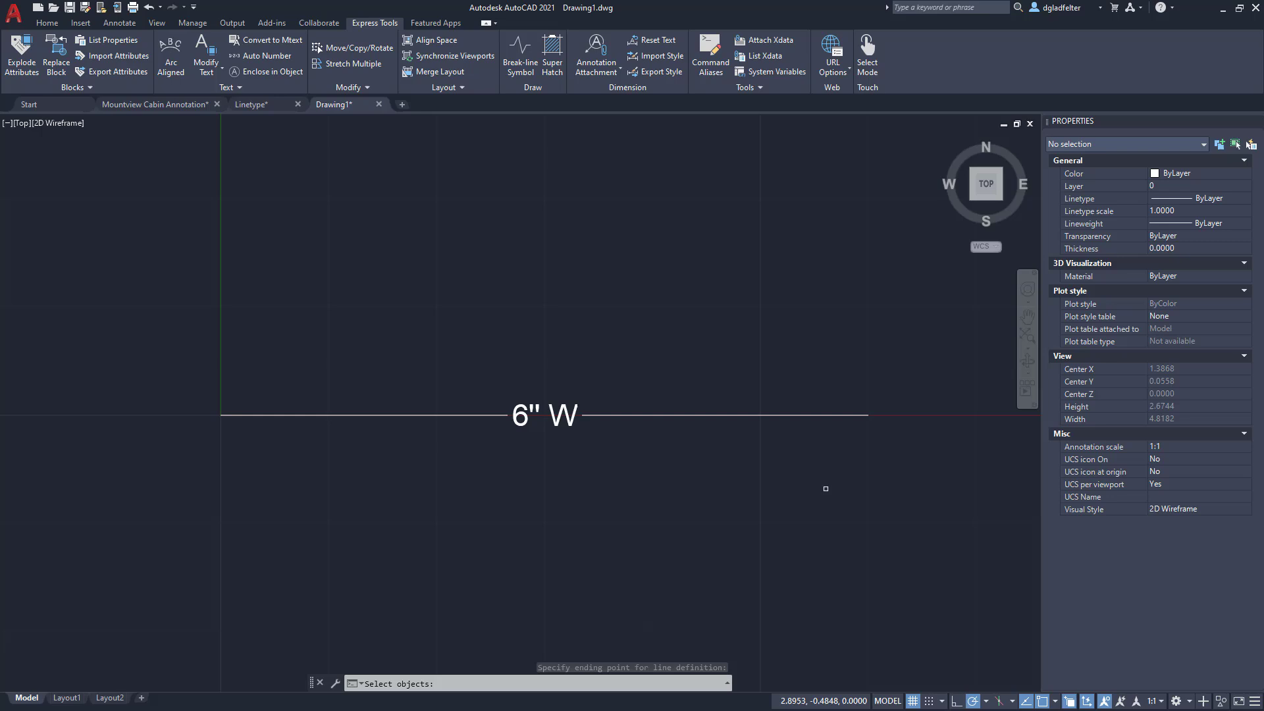
left_click(742, 349)
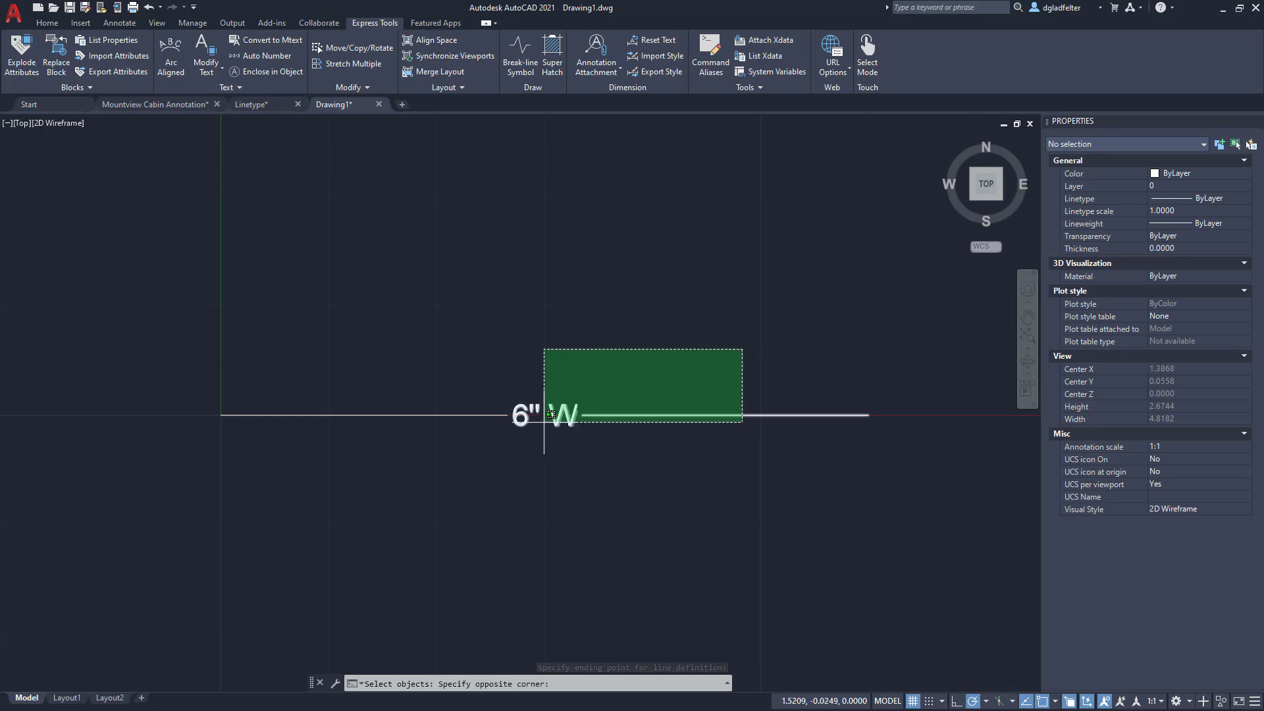
left_click(438, 452)
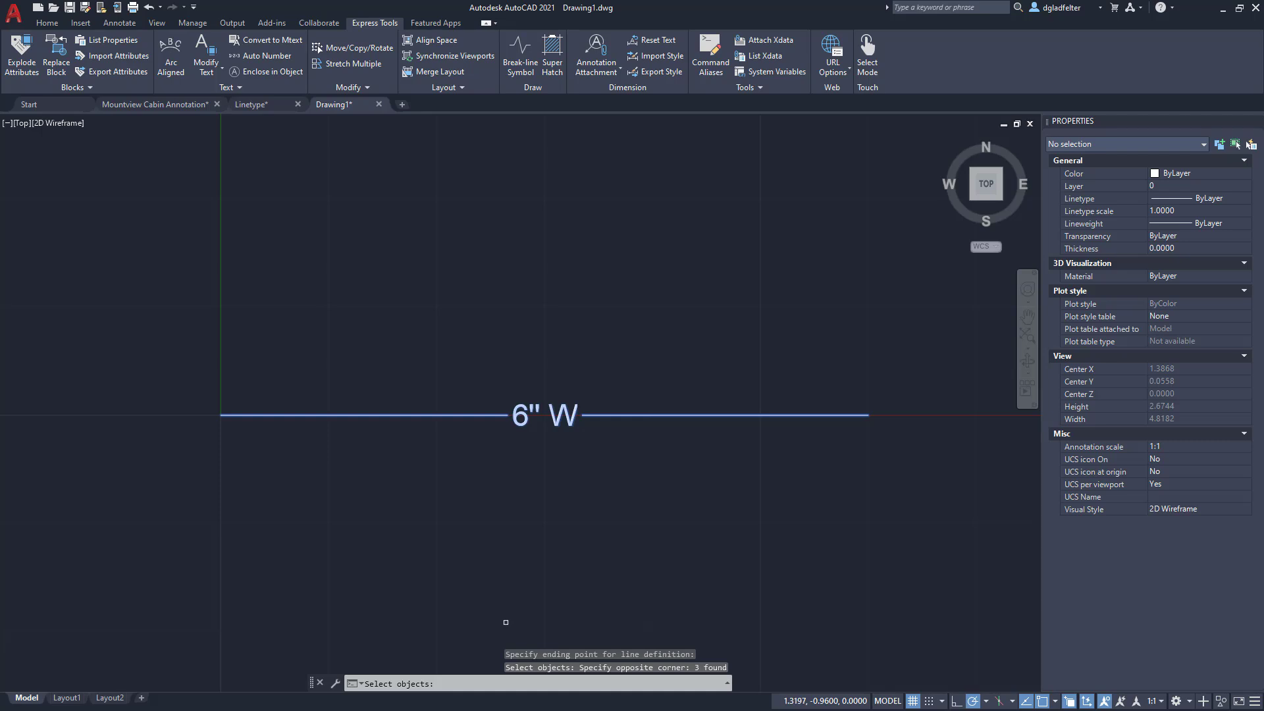
key("Return")
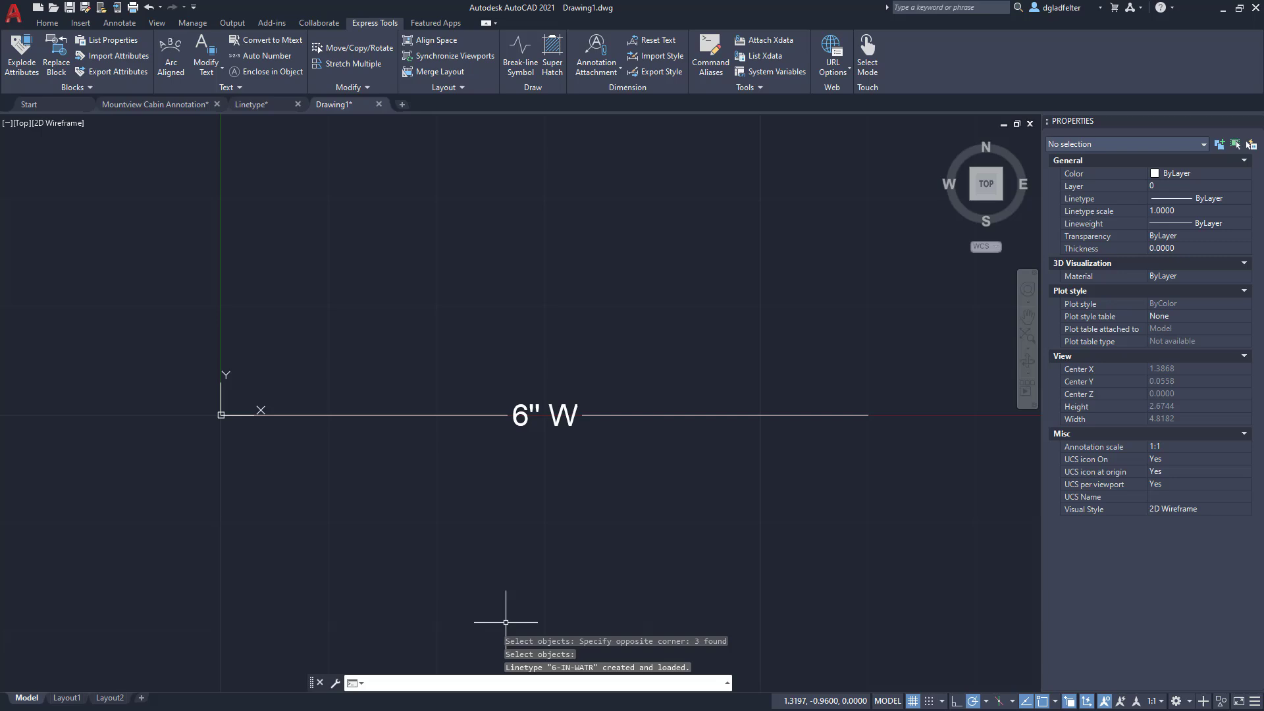
- Draw a diagonal test line running toward the upper right
left_click(46, 23)
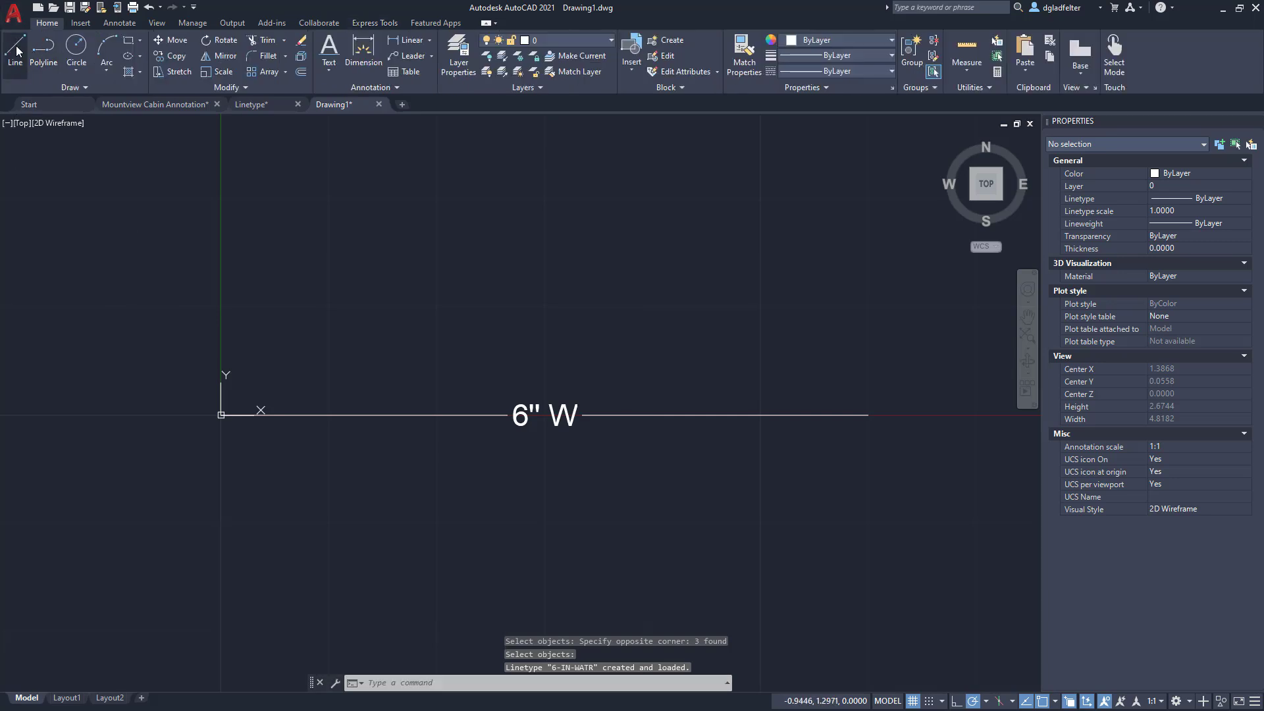
left_click(17, 51)
scroll(421, 329, "down", 1)
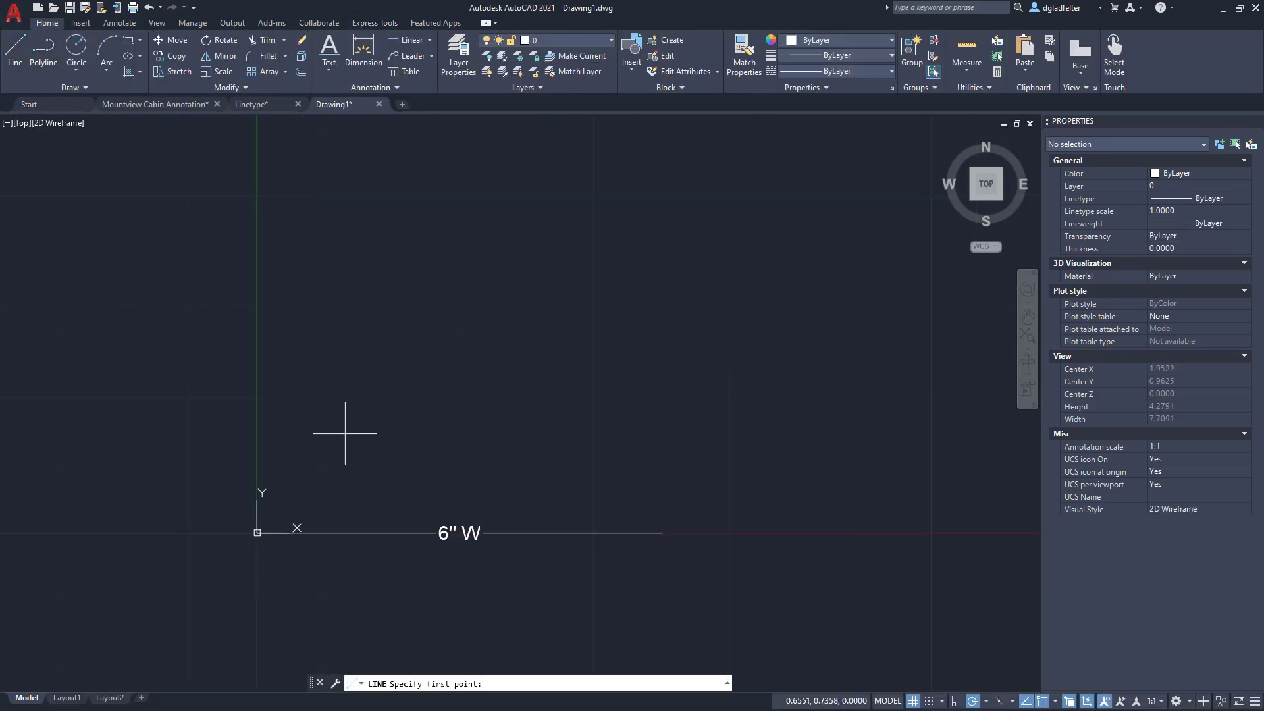
left_click(419, 451)
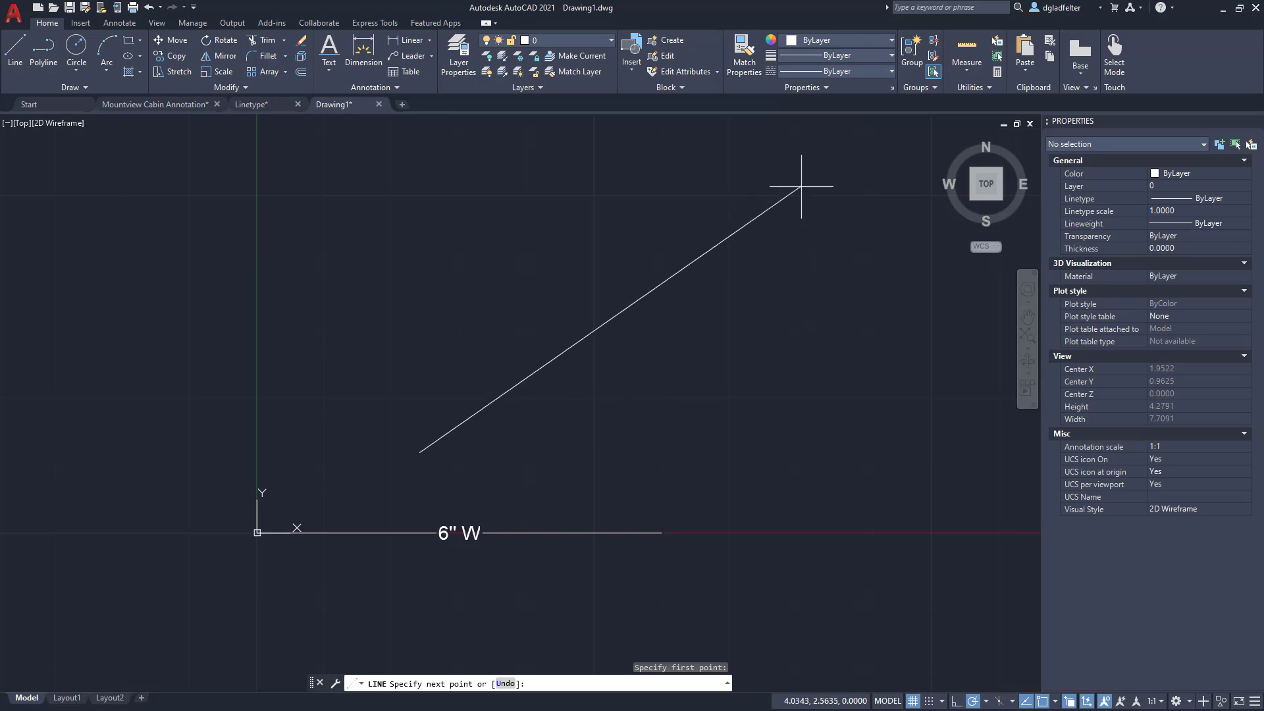
middle_click_drag(722, 251, 626, 325)
left_click(718, 222)
key("Escape")
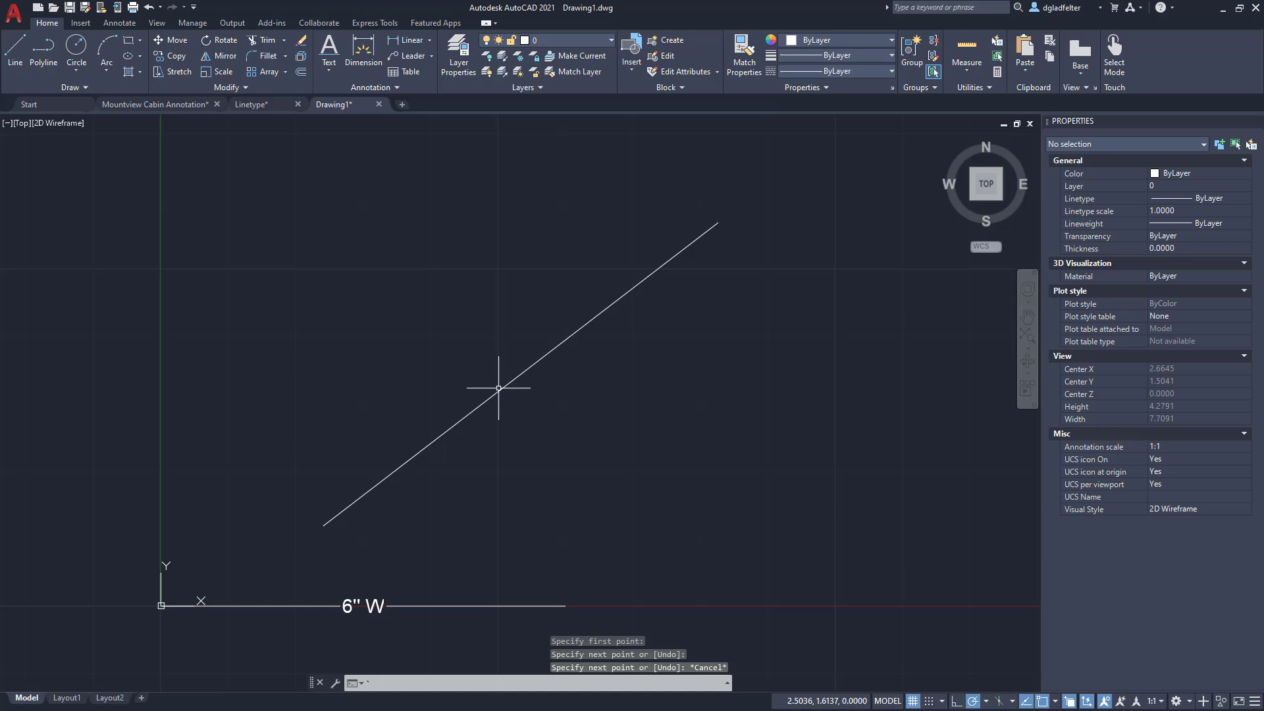
- Assign the 6-IN-WATR linetype to the test line in Properties
left_click_drag(505, 381, 491, 369)
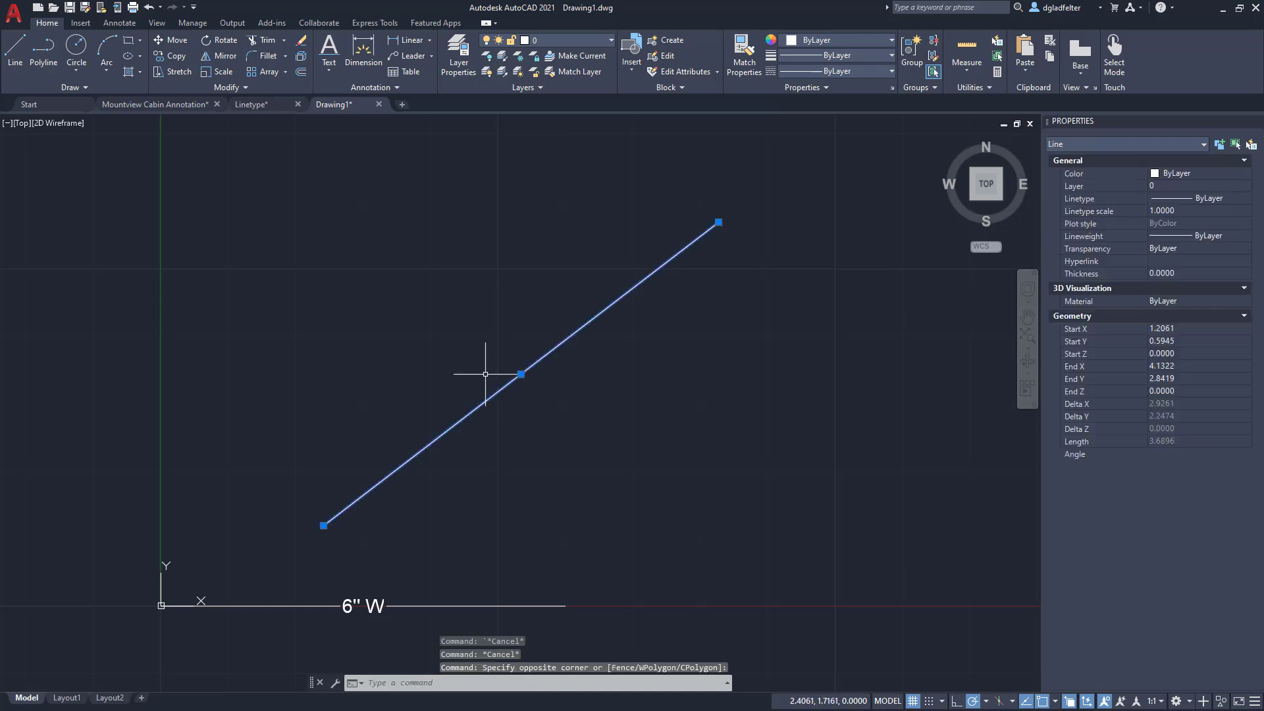
left_click(1183, 196)
left_click(1193, 196)
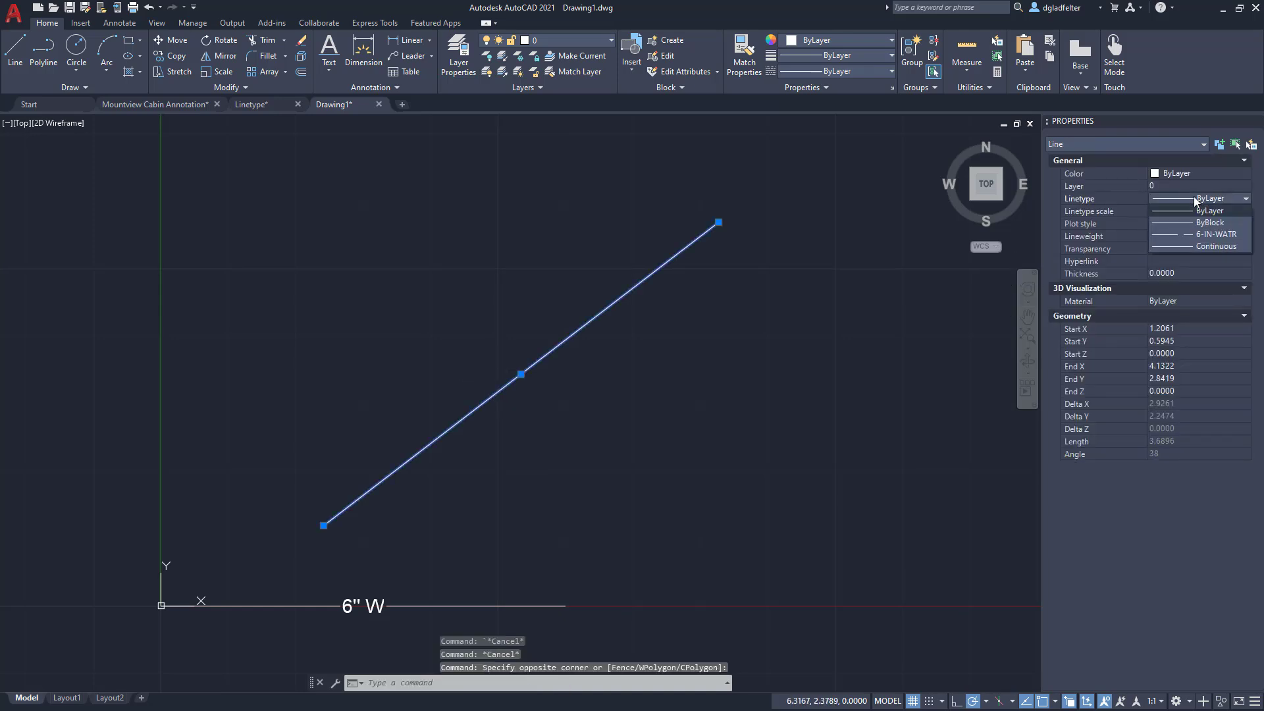
left_click(1211, 235)
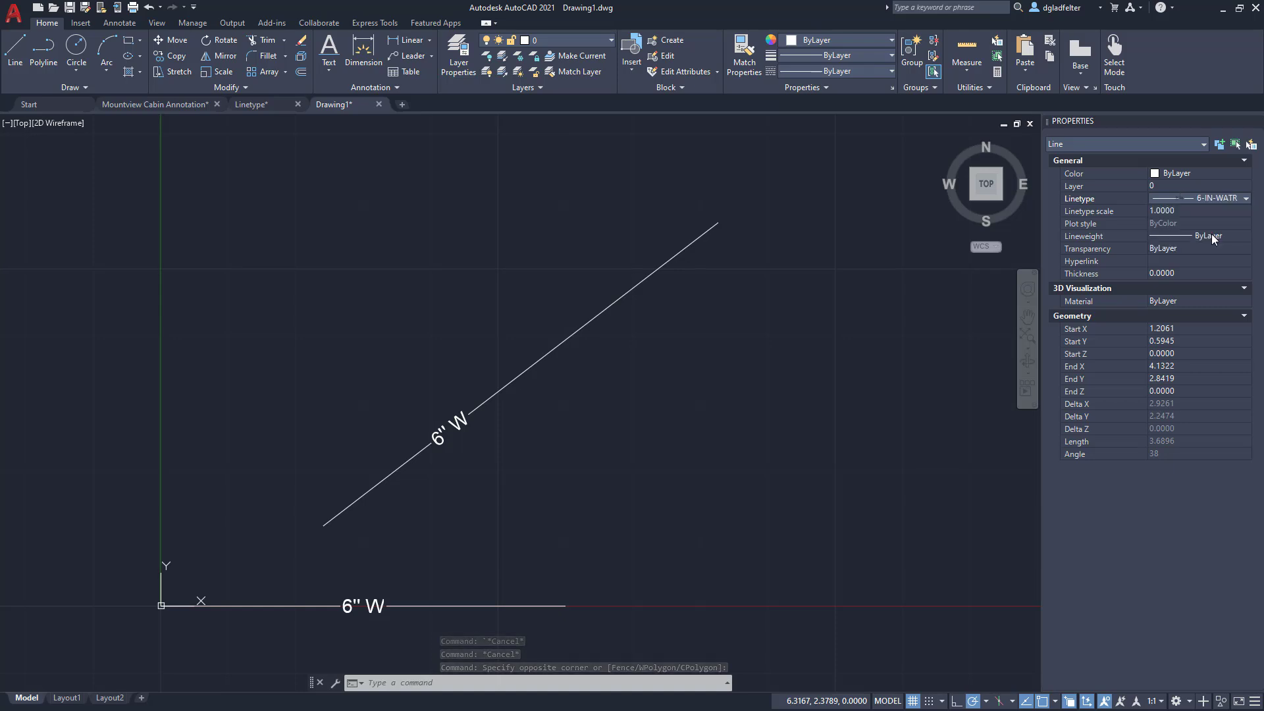
scroll(494, 520, "down", 5)
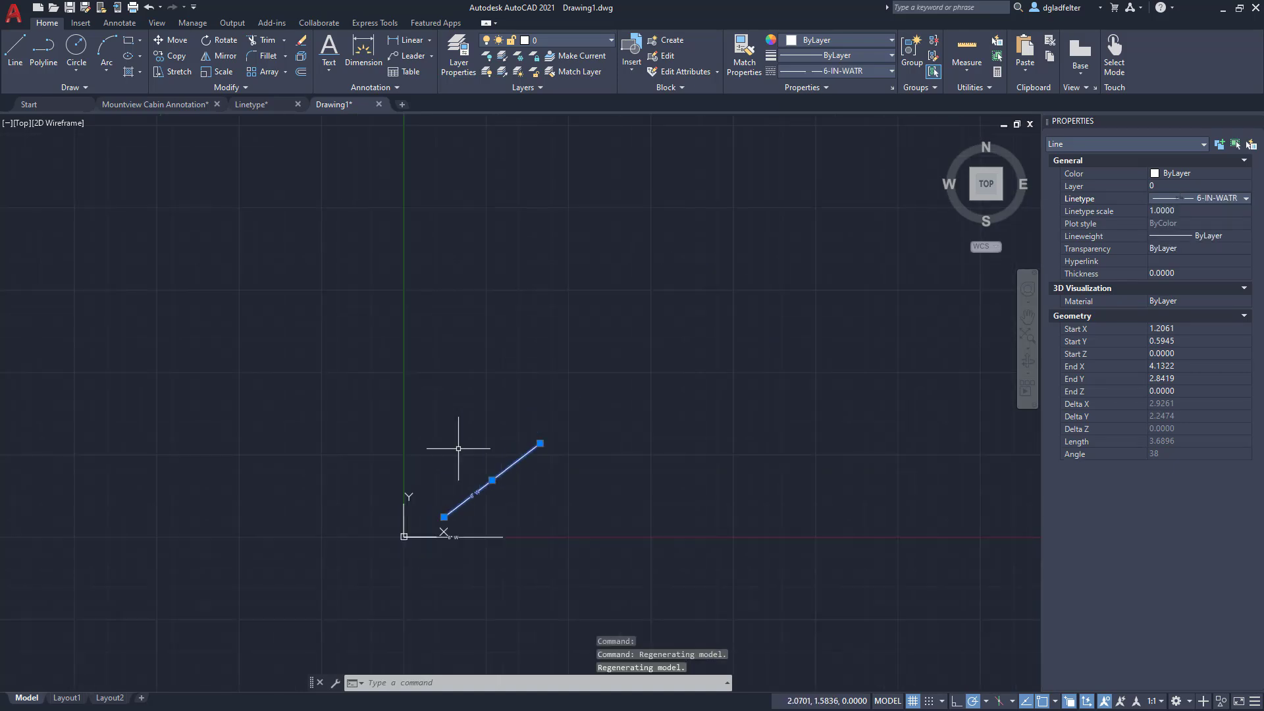
middle_click_drag(459, 446, 425, 385)
key("Escape")
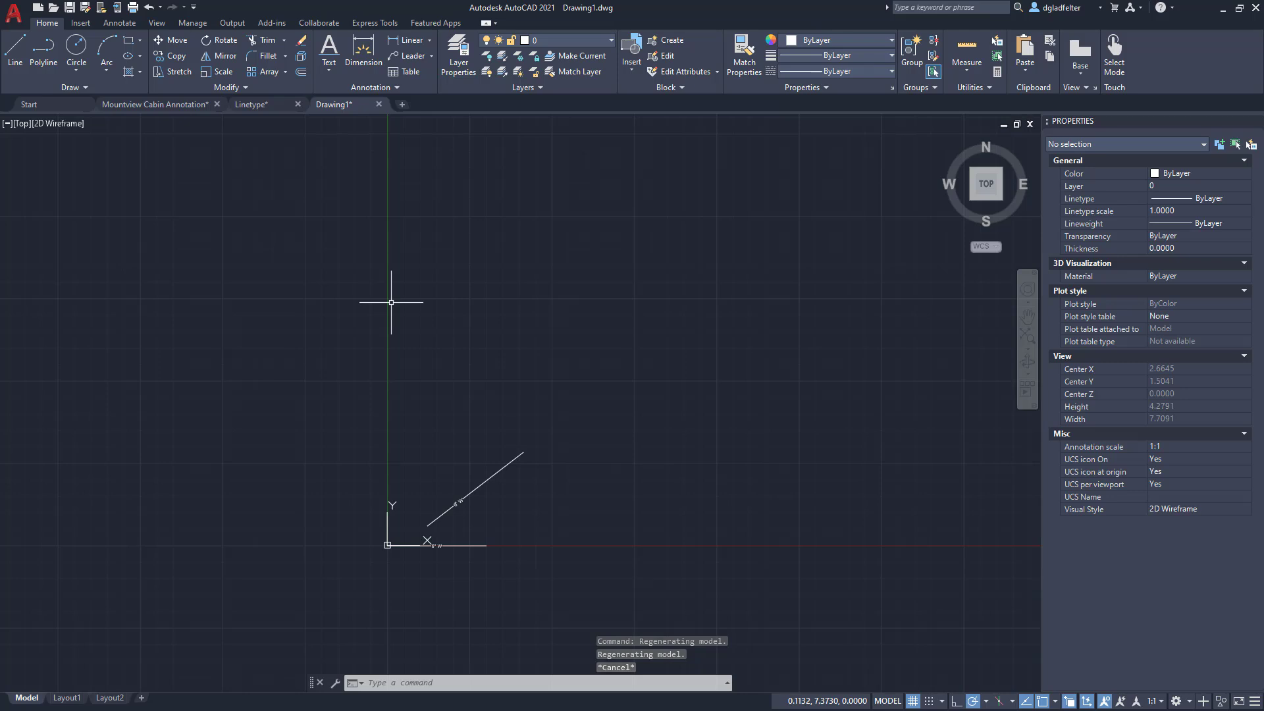
- Draw a circle just above the diagonal test line
left_click(74, 45)
left_click(410, 335)
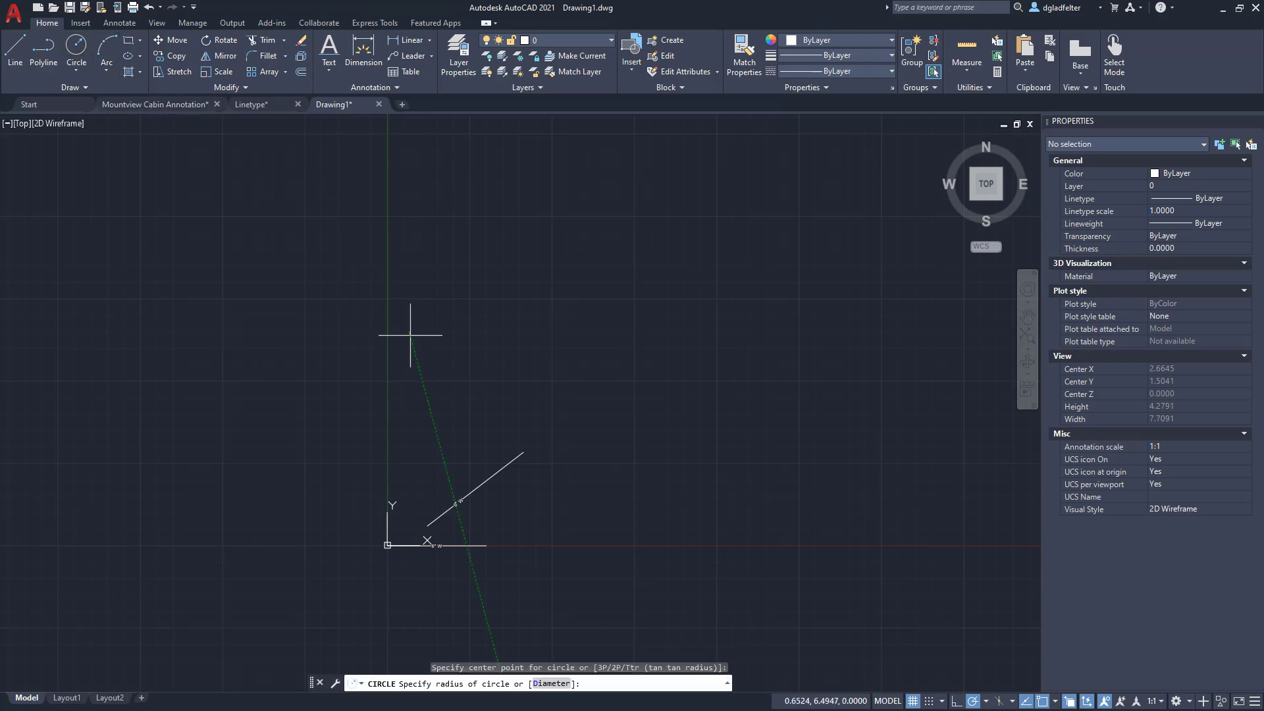
left_click(424, 379)
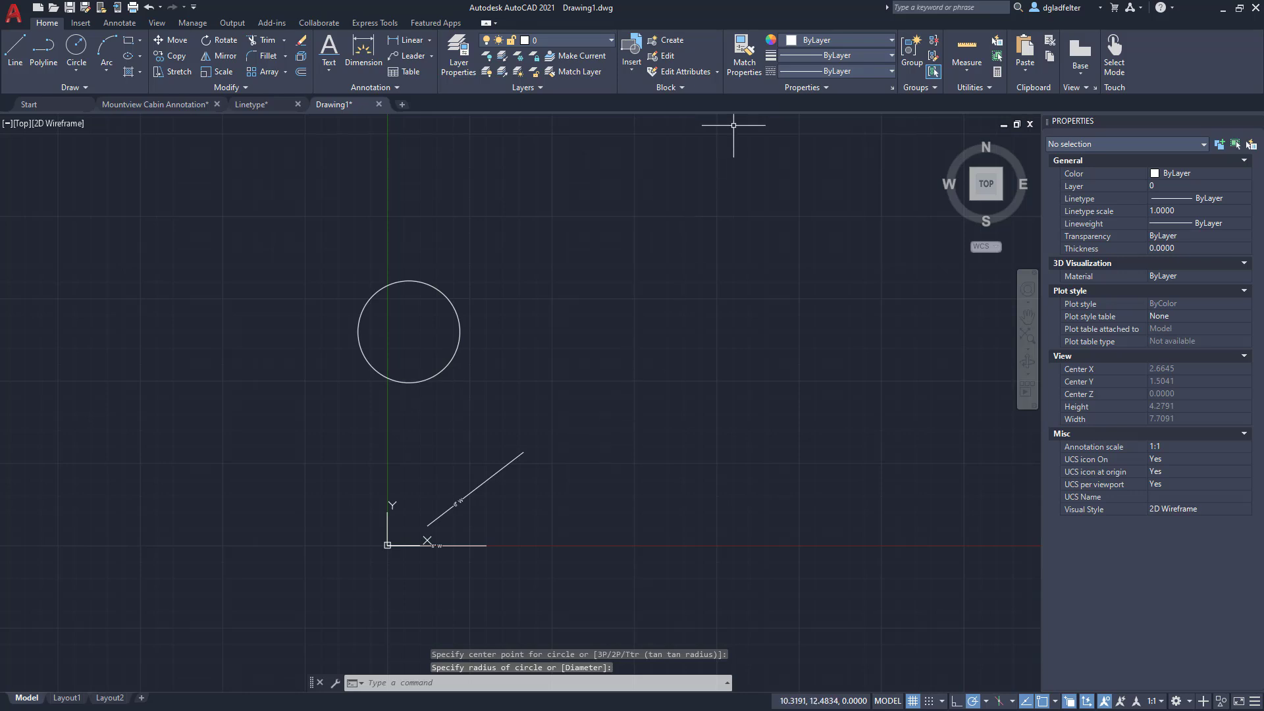
- Match the test line's properties onto the circle, giving it the 6-IN-WATR linetype
left_click(744, 53)
left_click(487, 480)
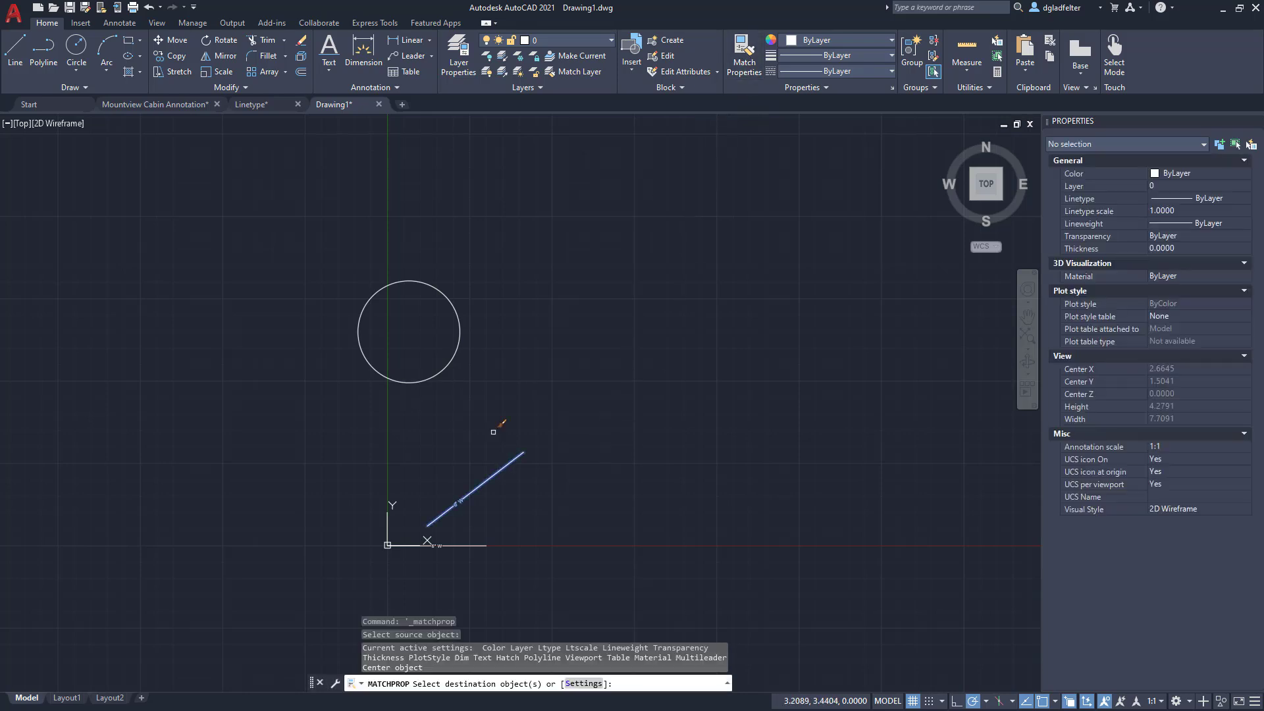
left_click(460, 342)
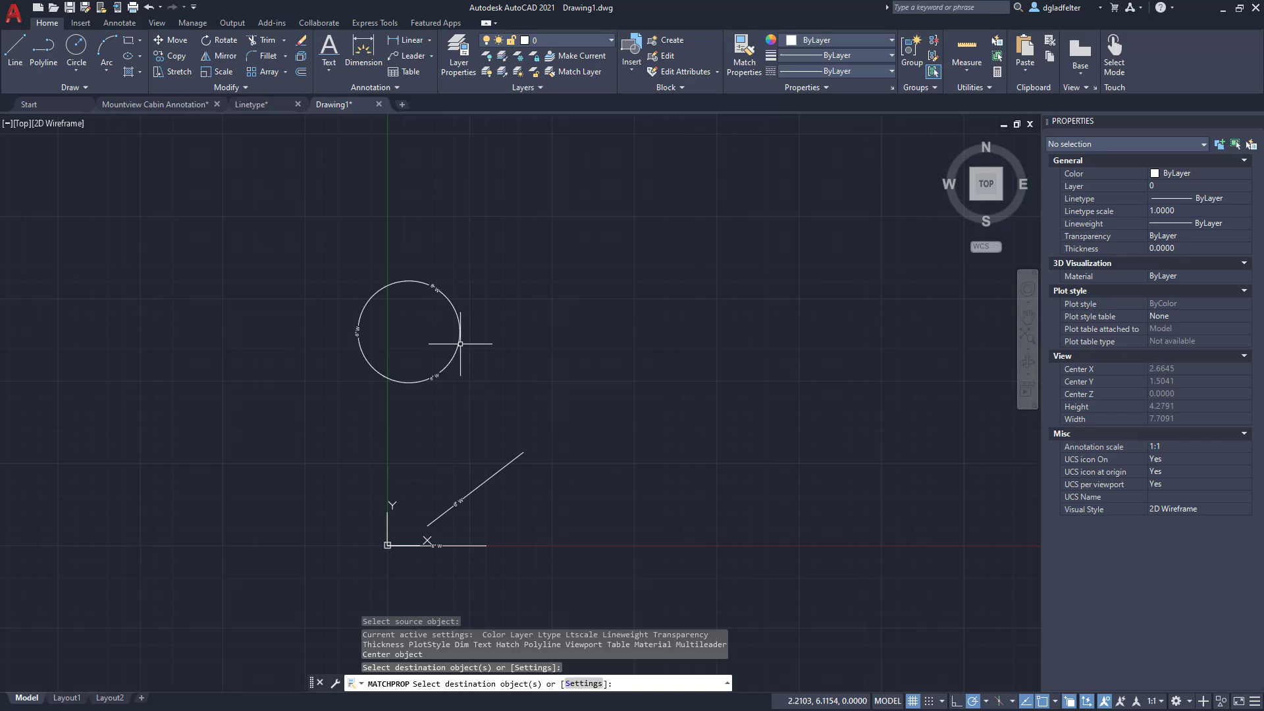
key("Escape")
scroll(417, 322, "up", 5)
scroll(559, 335, "down", 1)
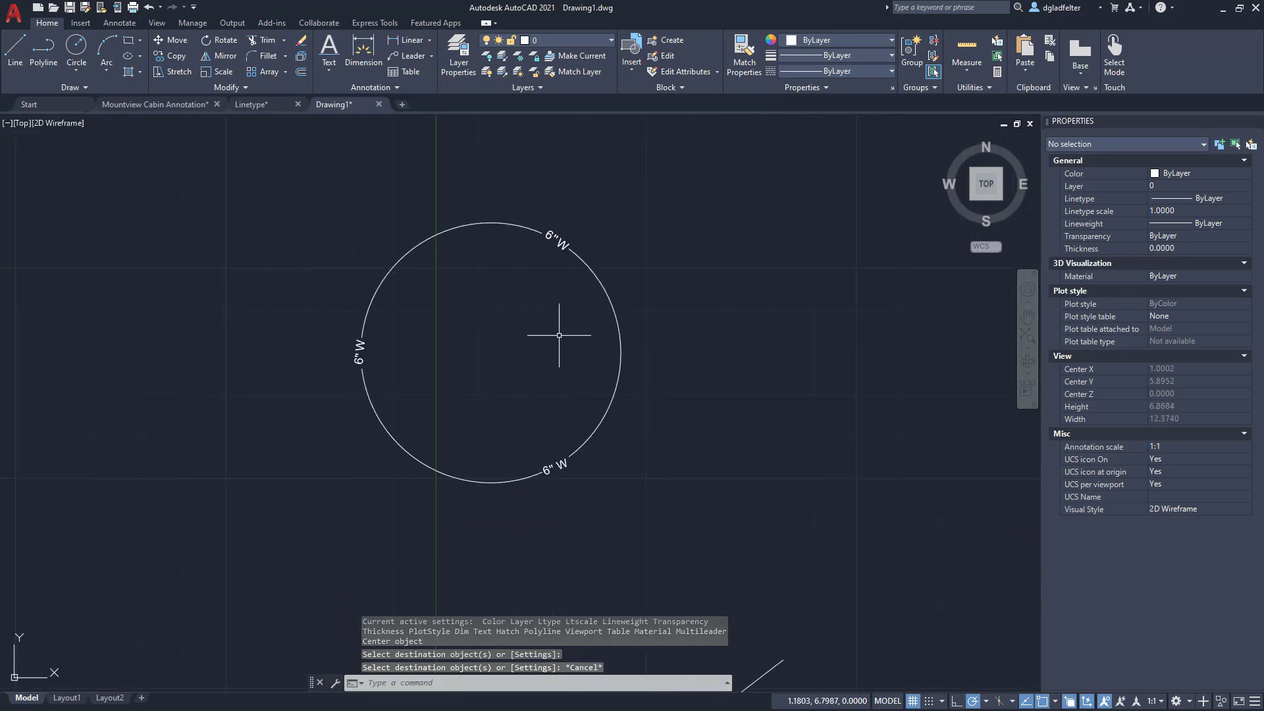